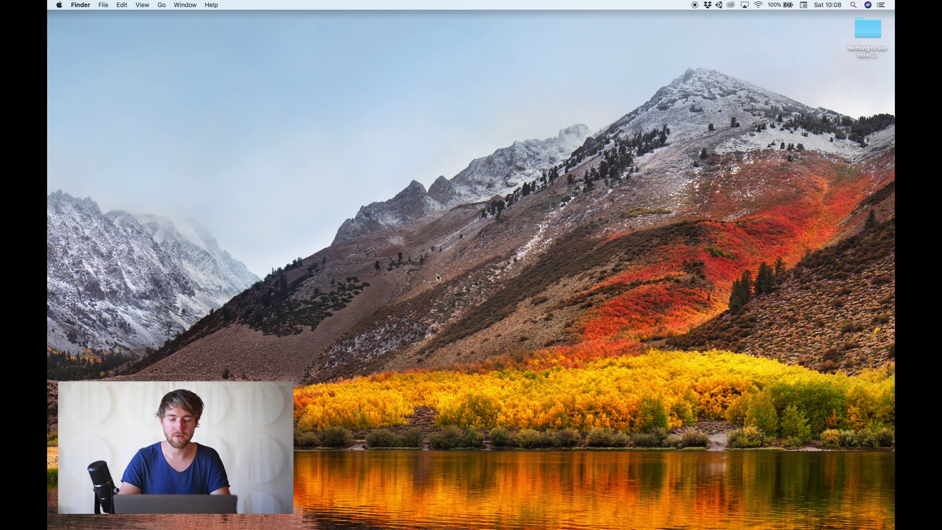
In Safari, go to aryzon.com and open the Developer SDK download page
mouse_move(384, 526)
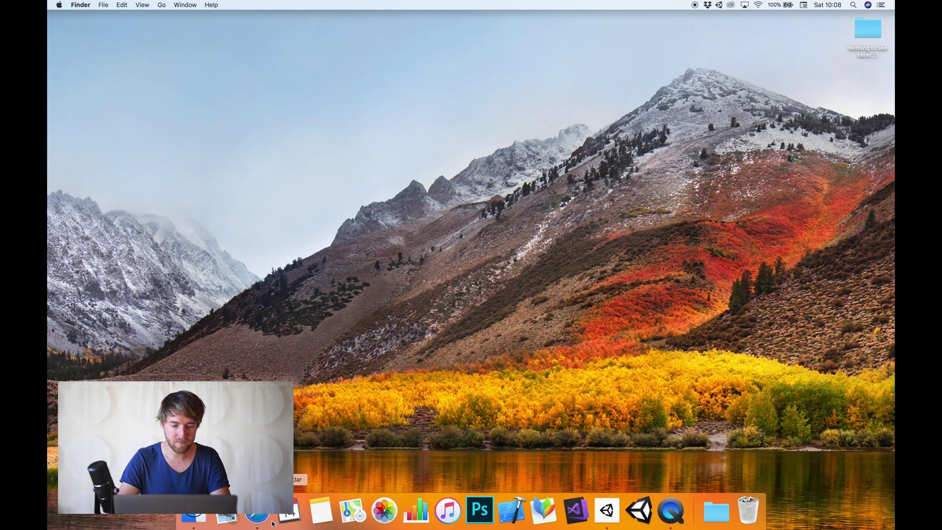
left_click(257, 516)
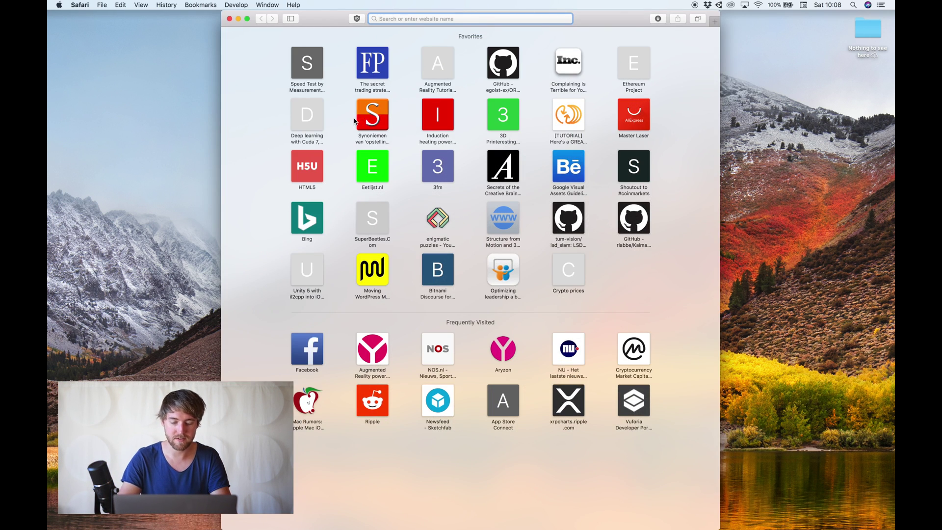
type("aryzon")
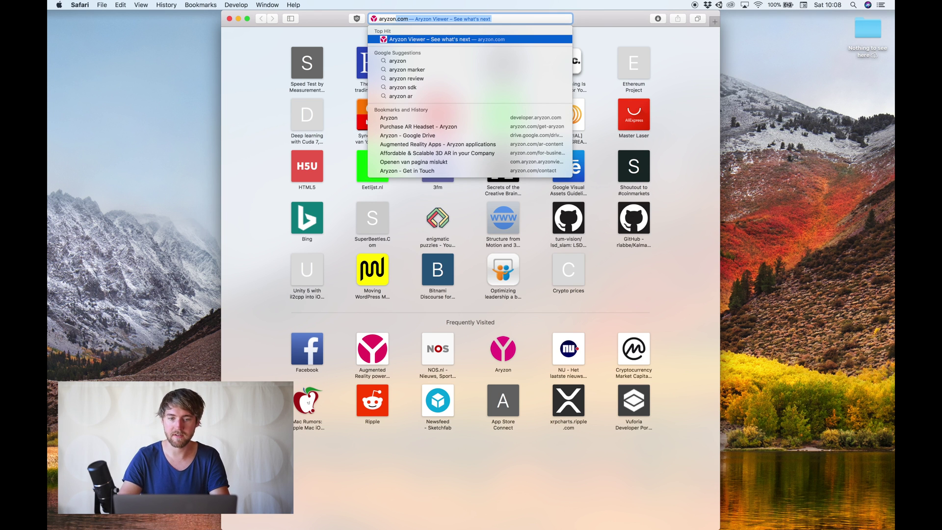
key("Return")
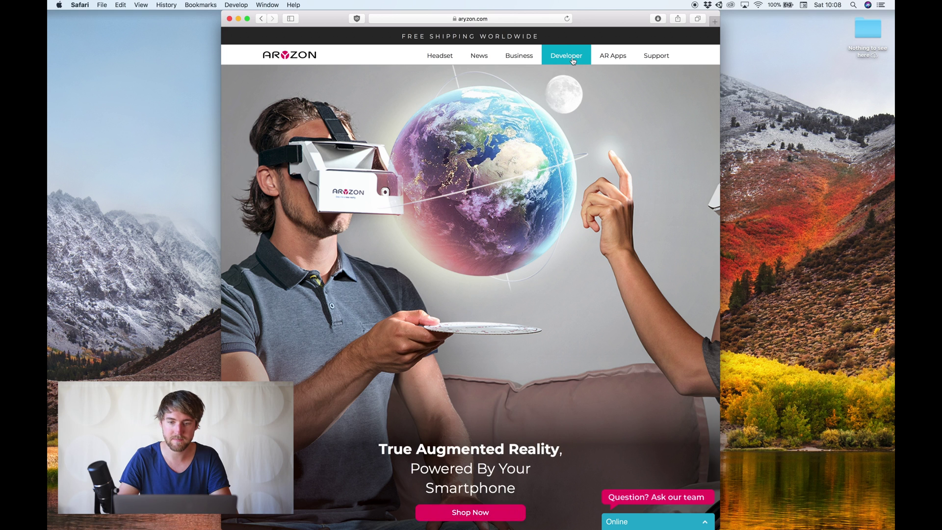
left_click(573, 58)
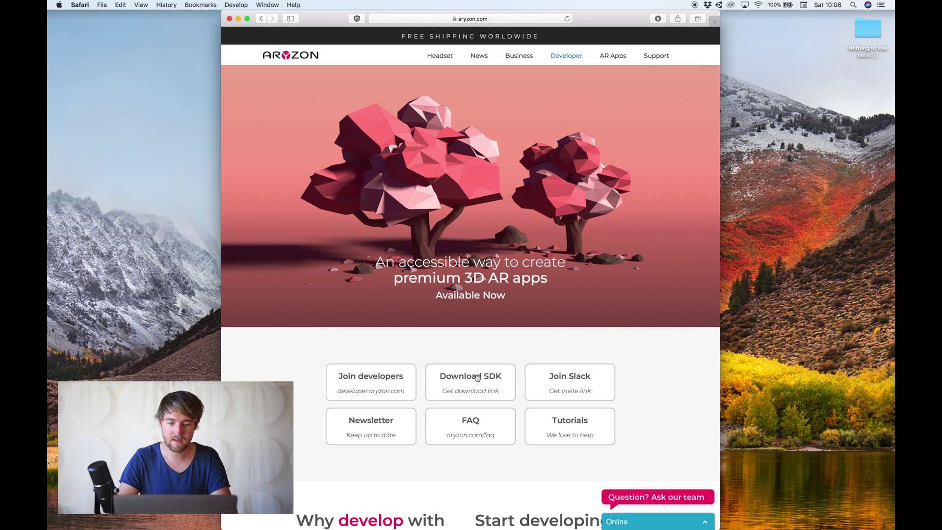
left_click(469, 382)
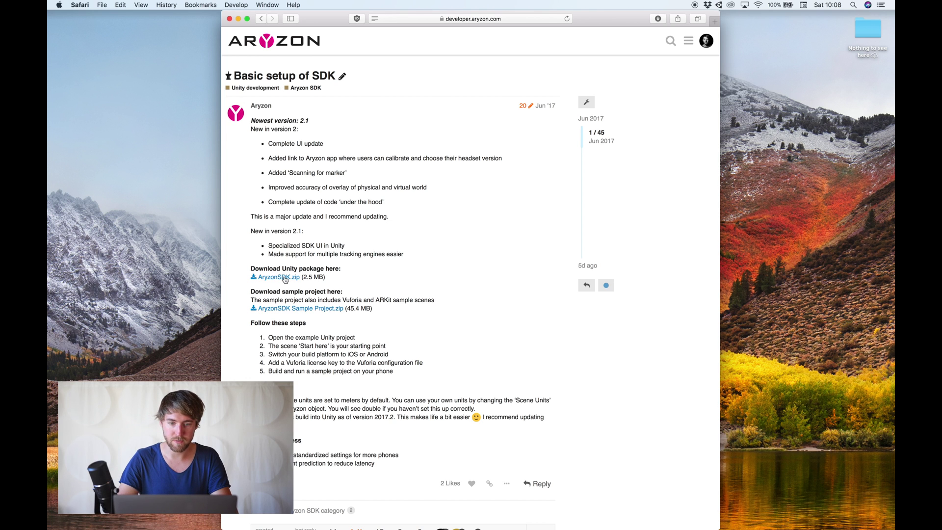
Download the AryzonSDK.zip Unity package and switch to Unity Hub
left_click(285, 278)
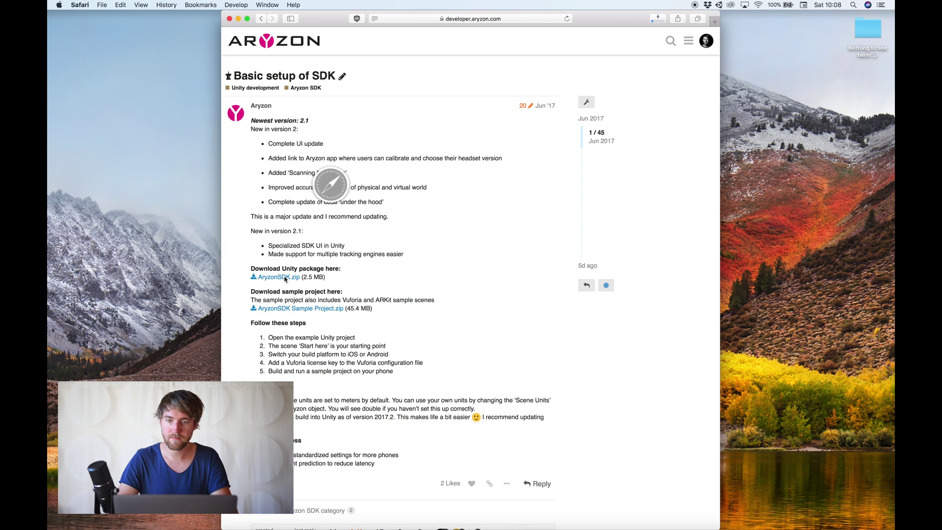
mouse_move(566, 524)
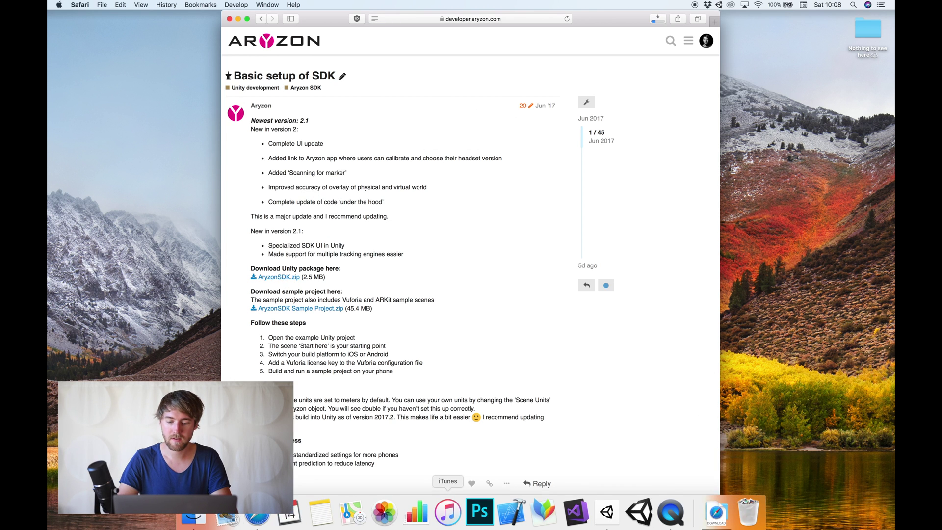
left_click(607, 524)
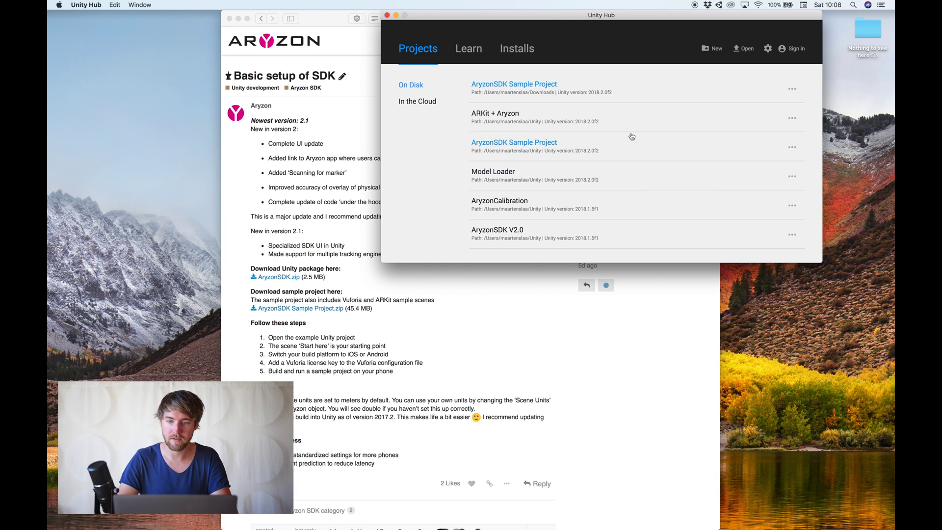
Create a new 3D project named ARKit on Unity 2018.2.0f2 and bring up the editor
left_click(707, 50)
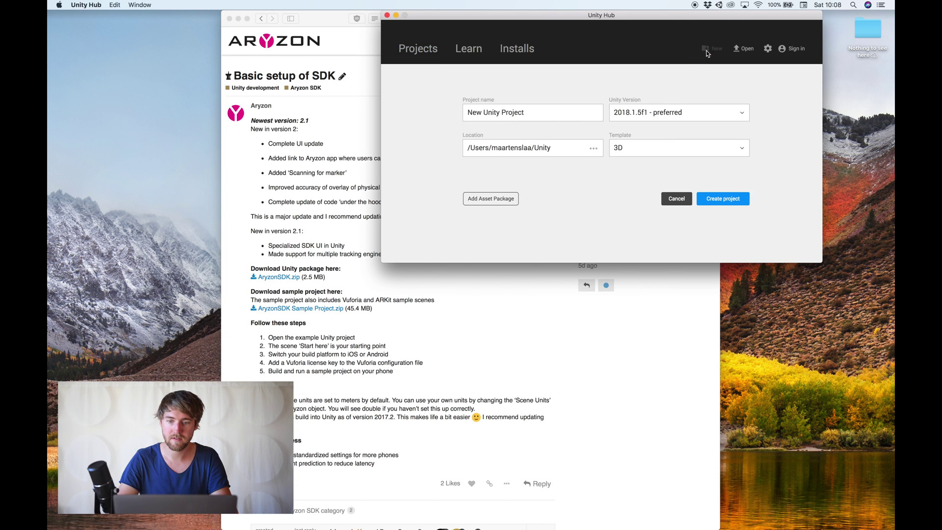
triple_click(561, 118)
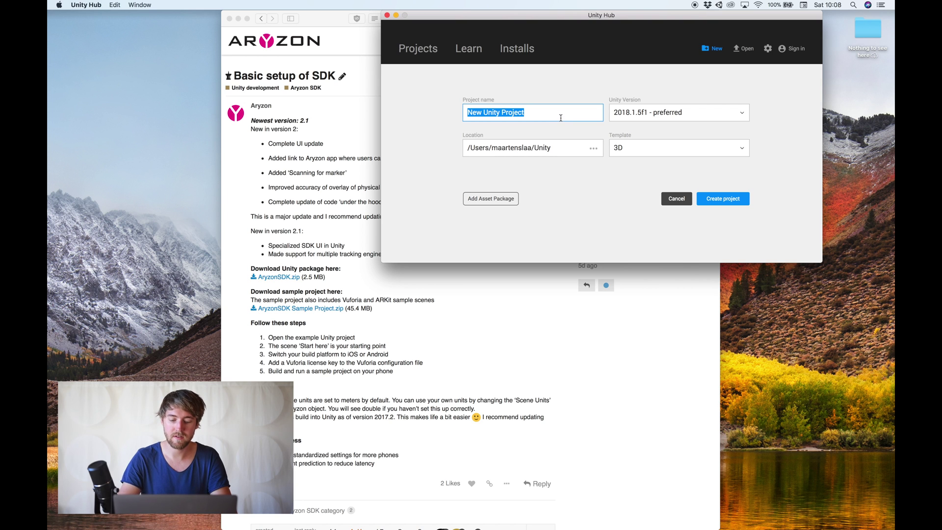
type("ARKit")
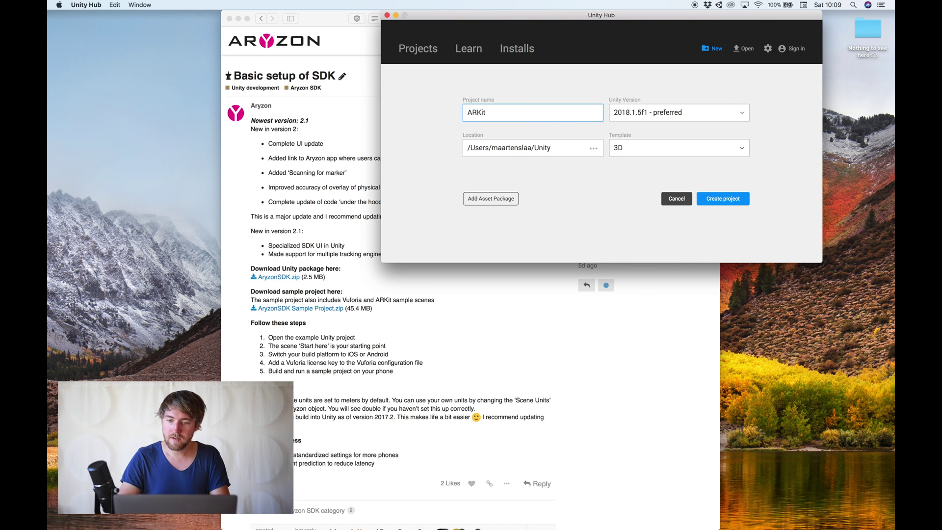
left_click(717, 117)
left_click(713, 113)
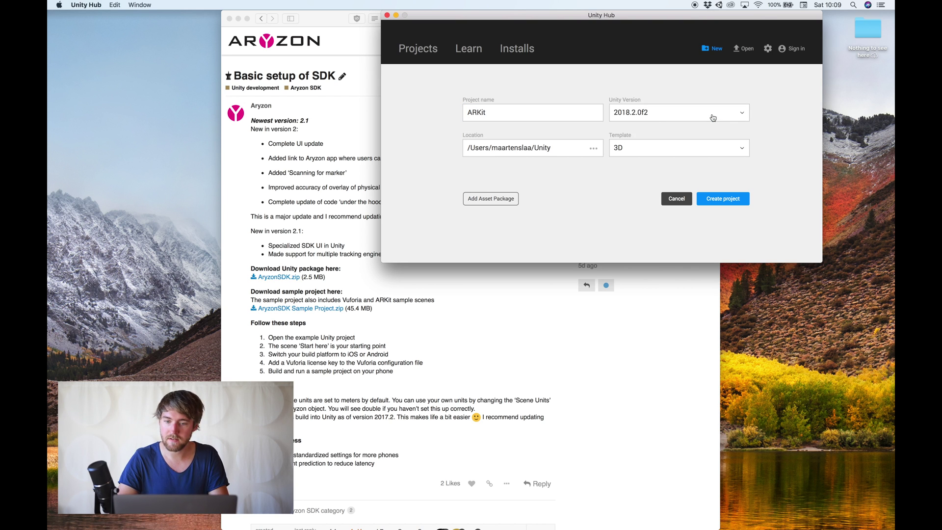
left_click(730, 200)
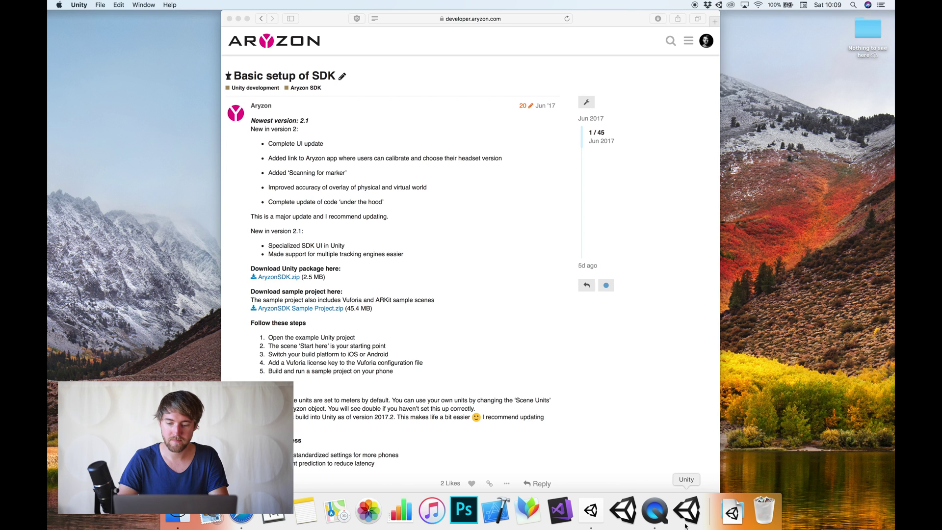
left_click(687, 513)
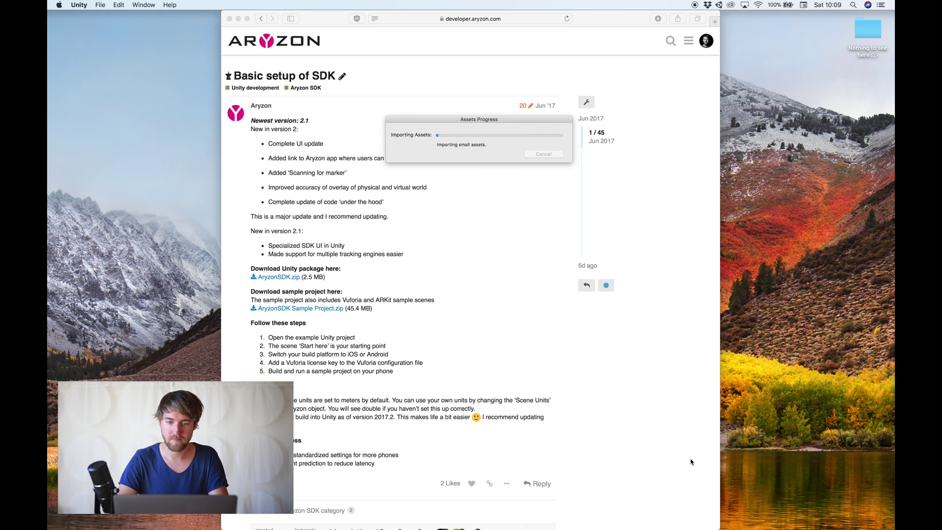
Back in Safari, search the web for 'arkit unity bitbucket'
left_click(484, 259)
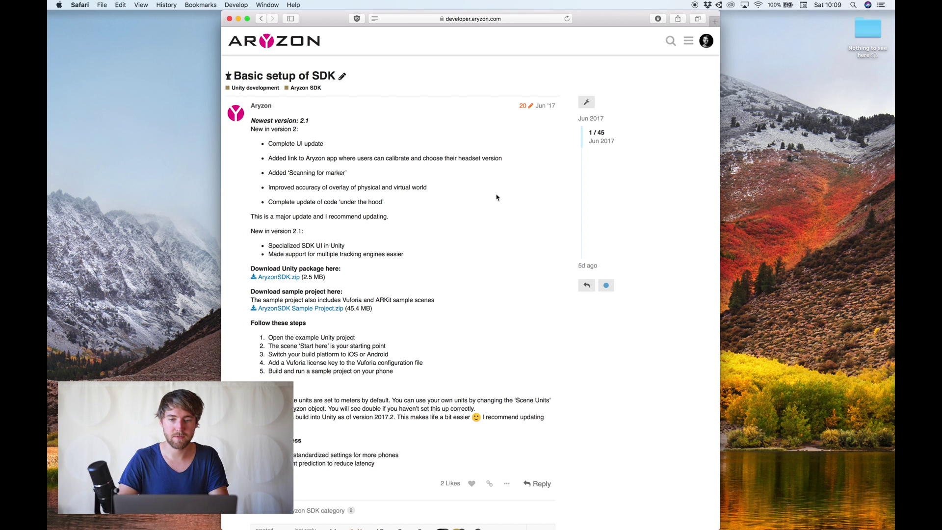
left_click(530, 18)
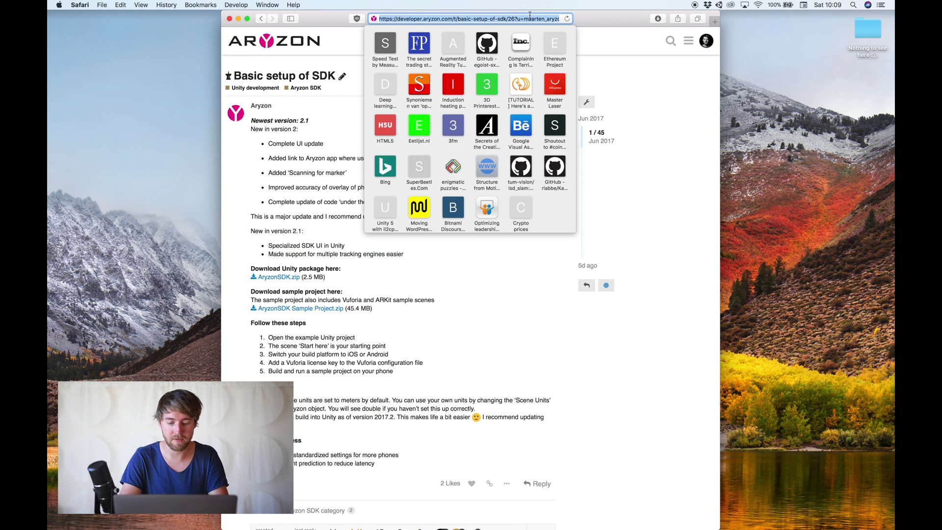
type("aryzon")
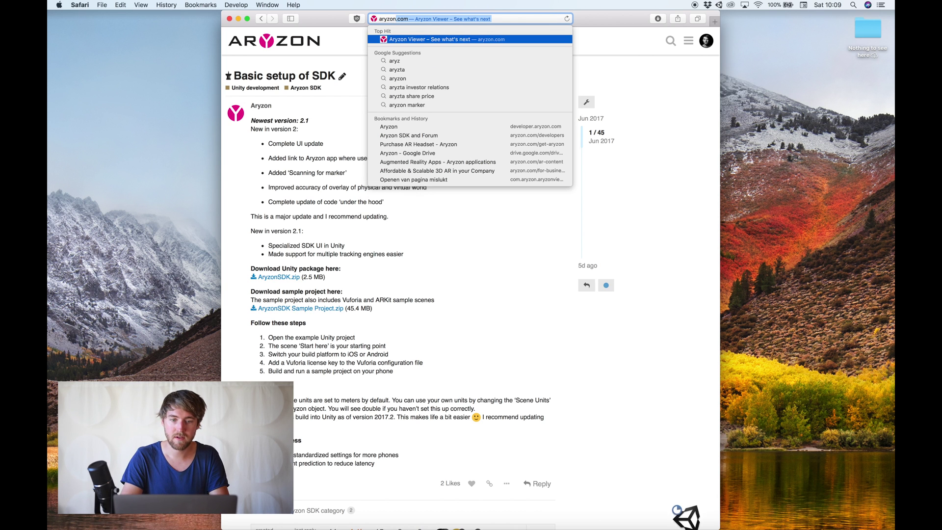
key("BackSpace")
key("BackSpace")
key("BackSpace")
key("BackSpace")
key("BackSpace")
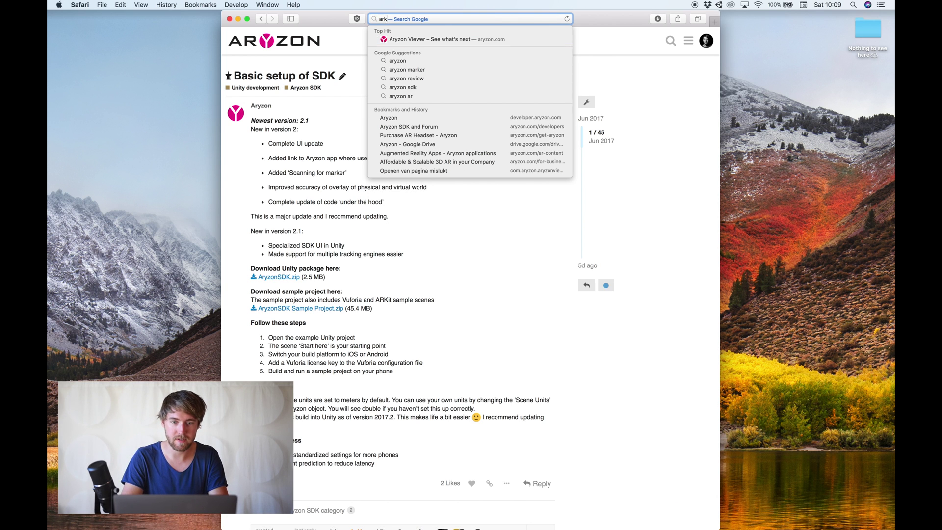
type("kit unity bit")
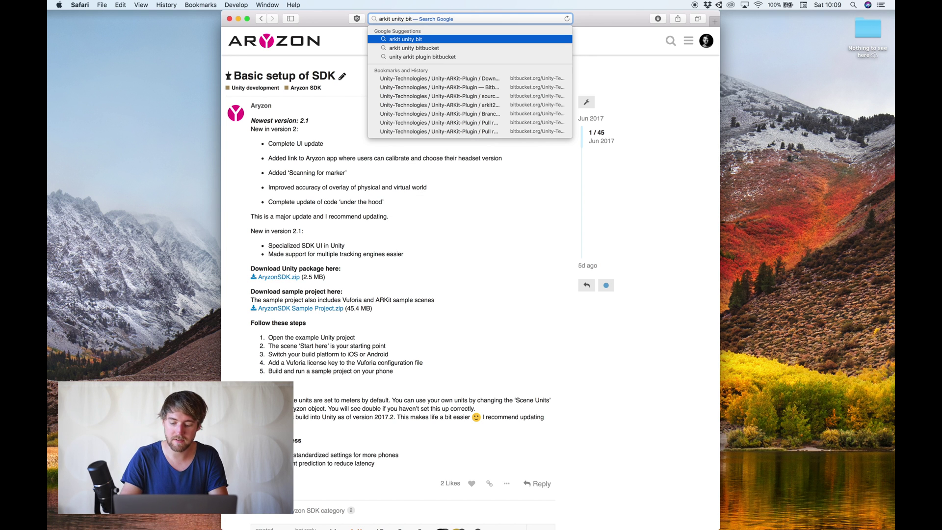
key("Down")
key("Return")
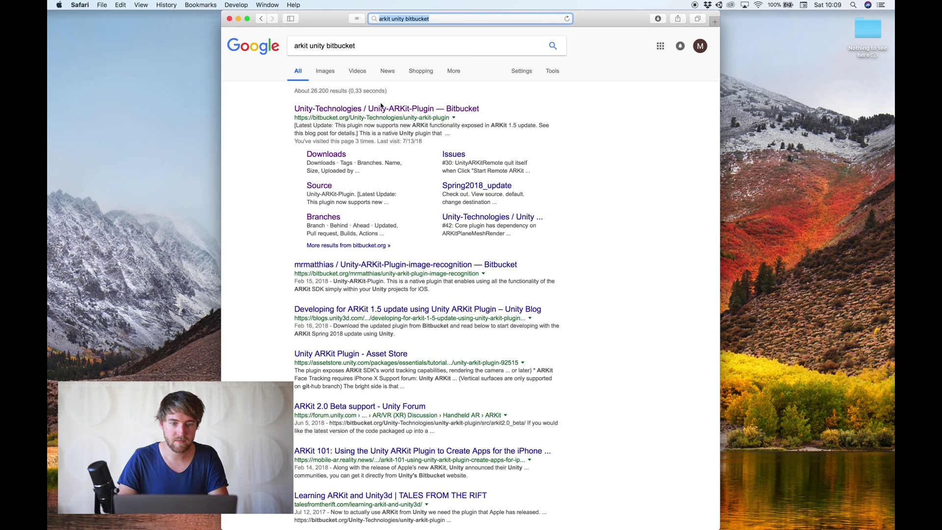
Download the whole Unity-ARKit-Plugin repository (20.3 MB) from its Bitbucket Downloads page
left_click(366, 110)
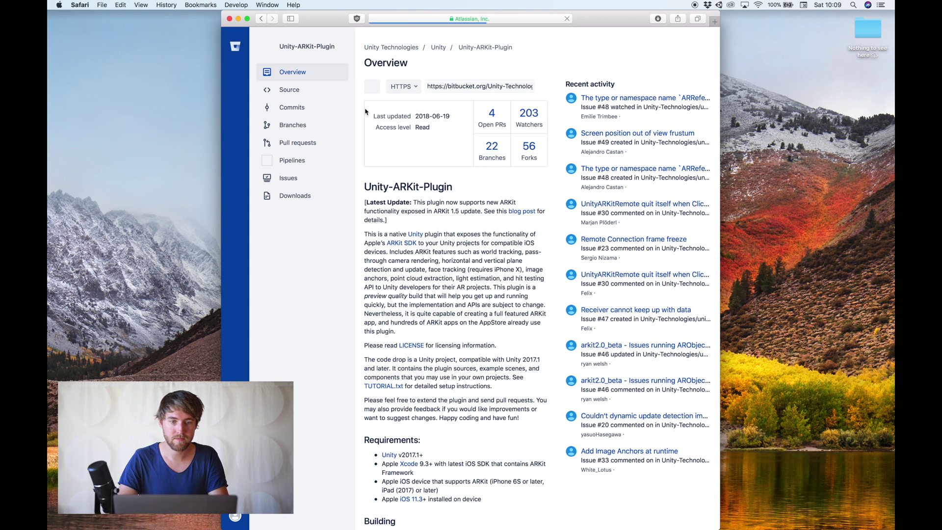
left_click(302, 198)
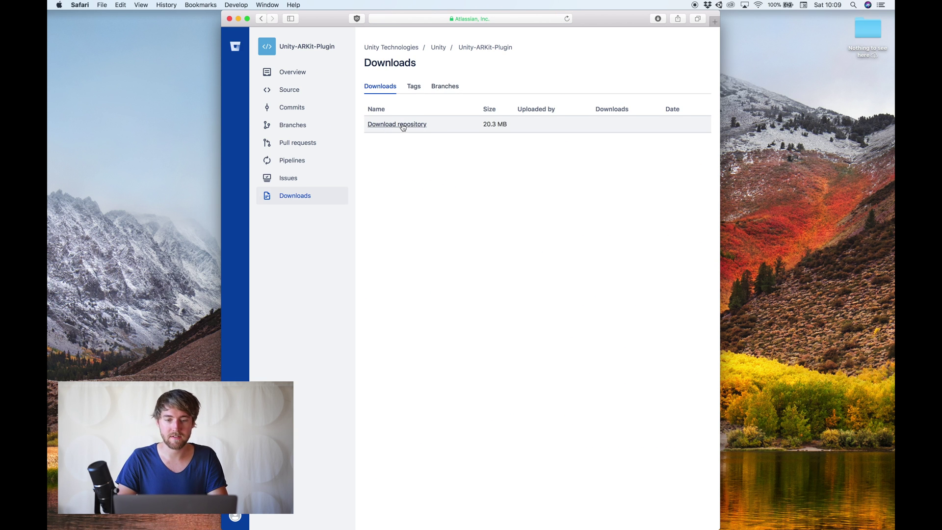
left_click(402, 125)
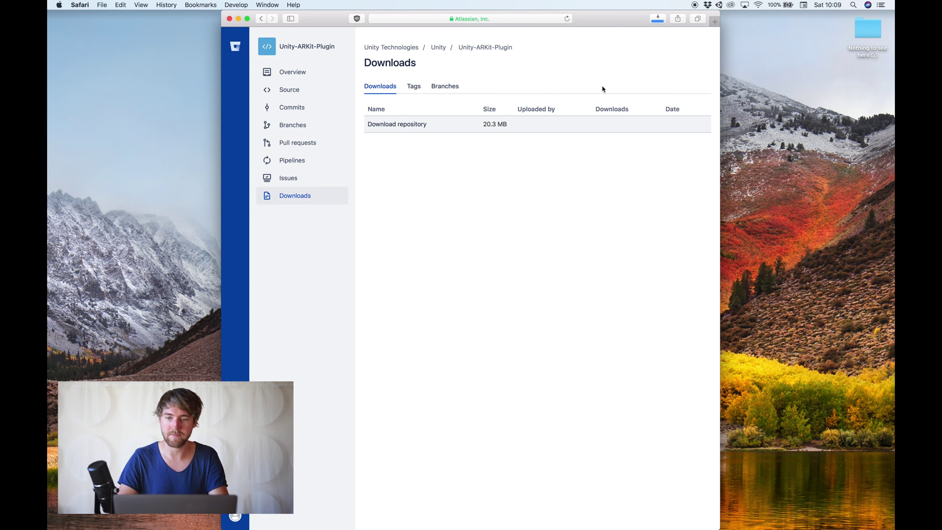
mouse_move(741, 523)
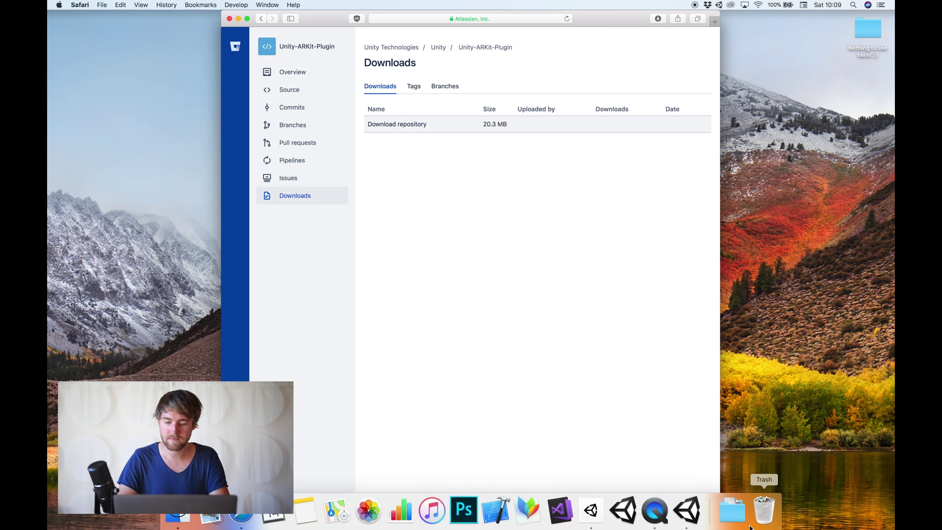
left_click(740, 522)
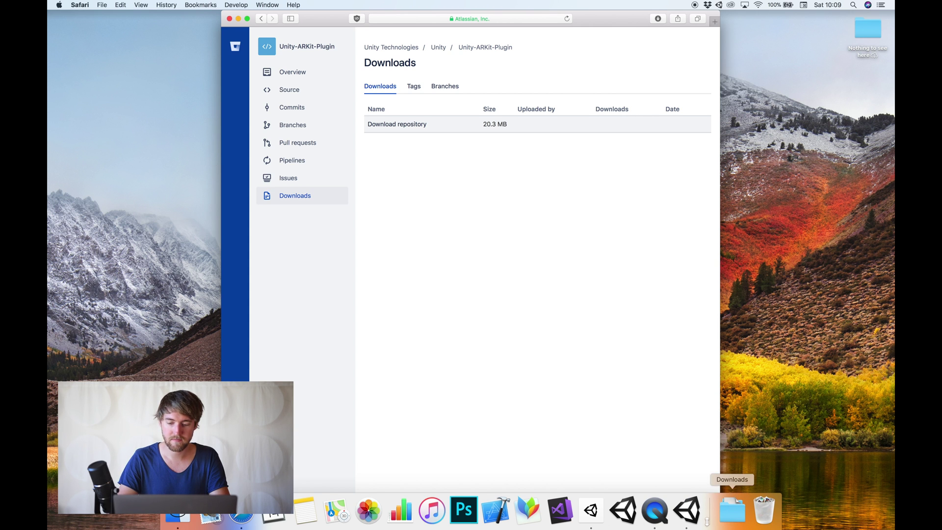
left_click(686, 516)
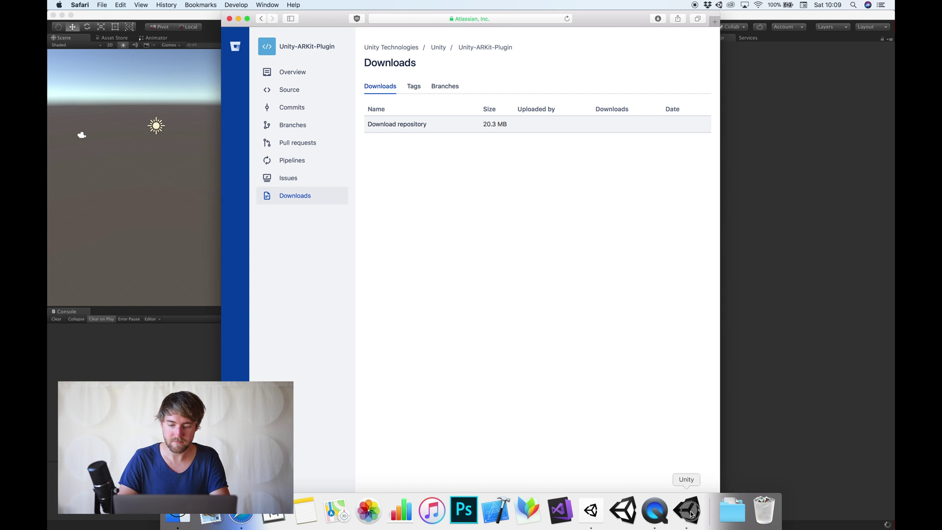
In Finder, select UnityARKitPlugin and its .meta file in Downloads > Unity-Technologies-unity-arkit-plugin > Assets
left_click(689, 512)
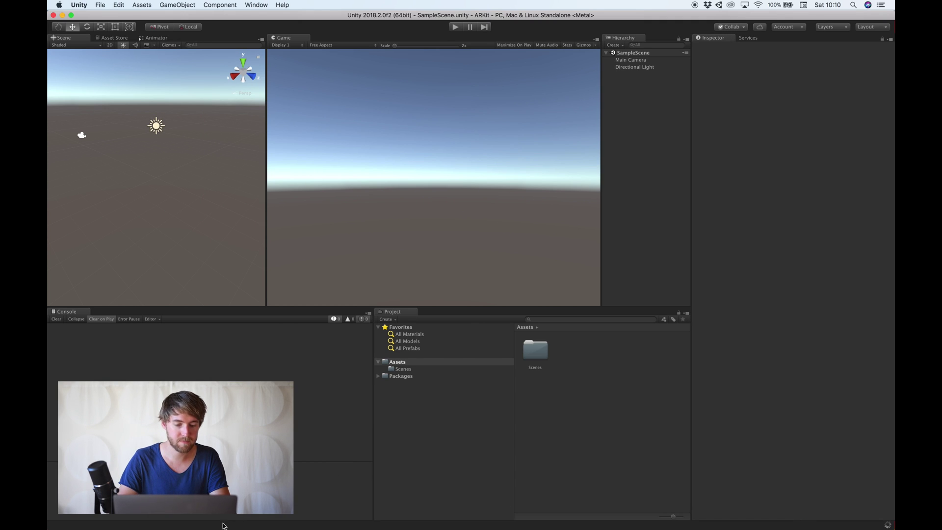
left_click(179, 524)
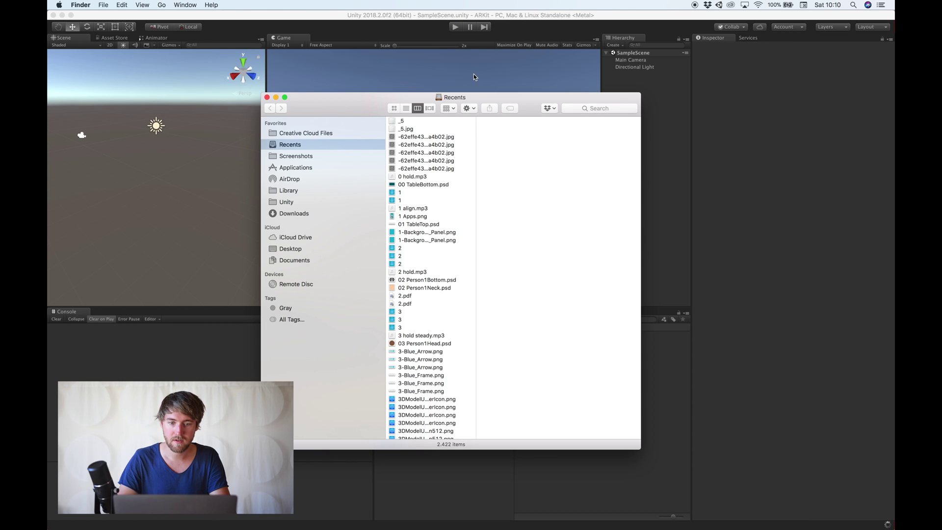
left_click(295, 219)
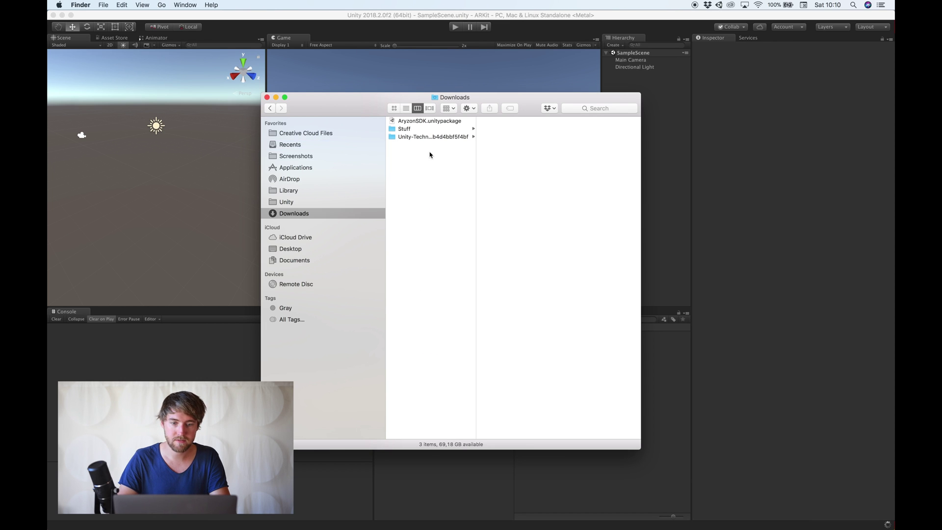
left_click_drag(339, 104, 115, 72)
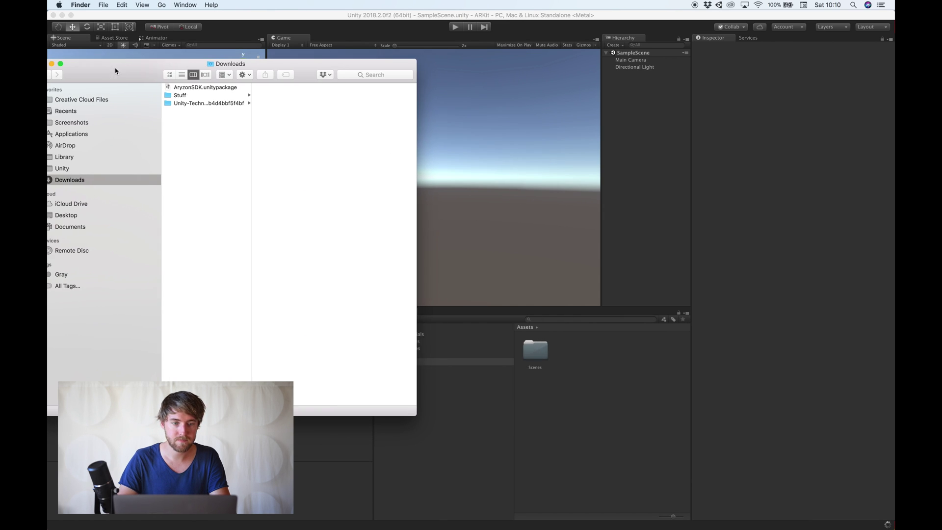
left_click(205, 105)
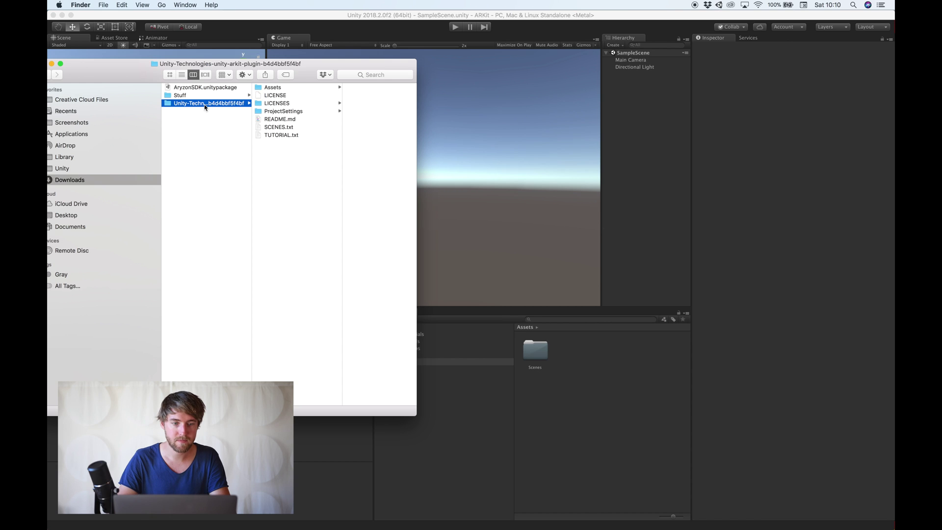
left_click(284, 89)
left_click_drag(369, 109, 212, 98)
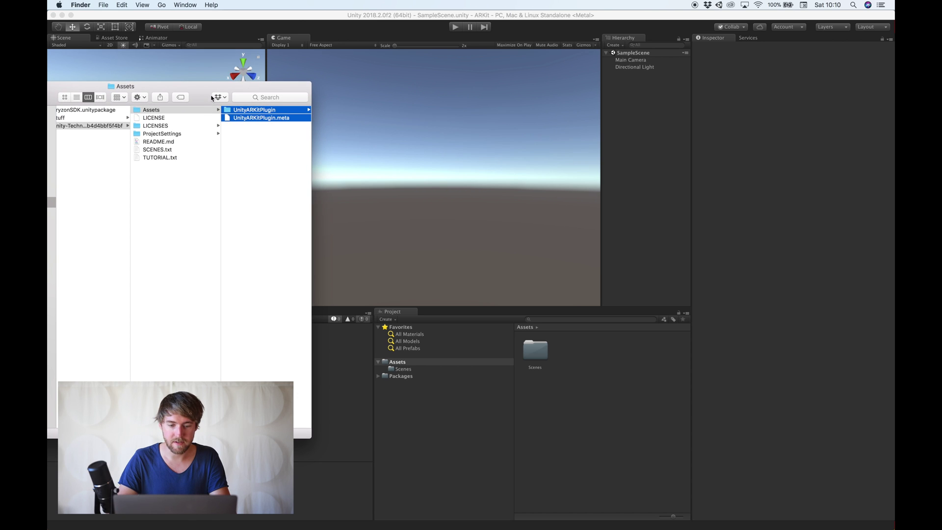
left_click(299, 13)
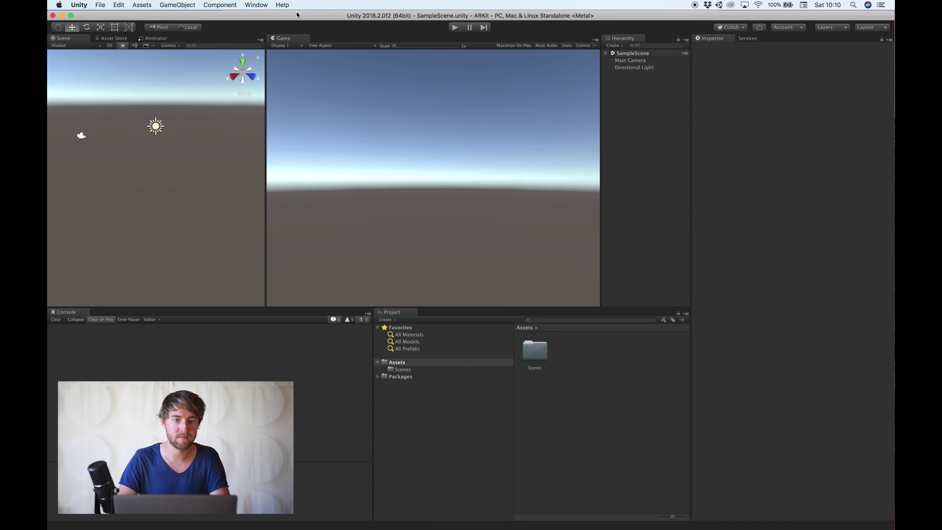
Switch the build platform to iOS in Build Settings
left_click(102, 5)
left_click(137, 87)
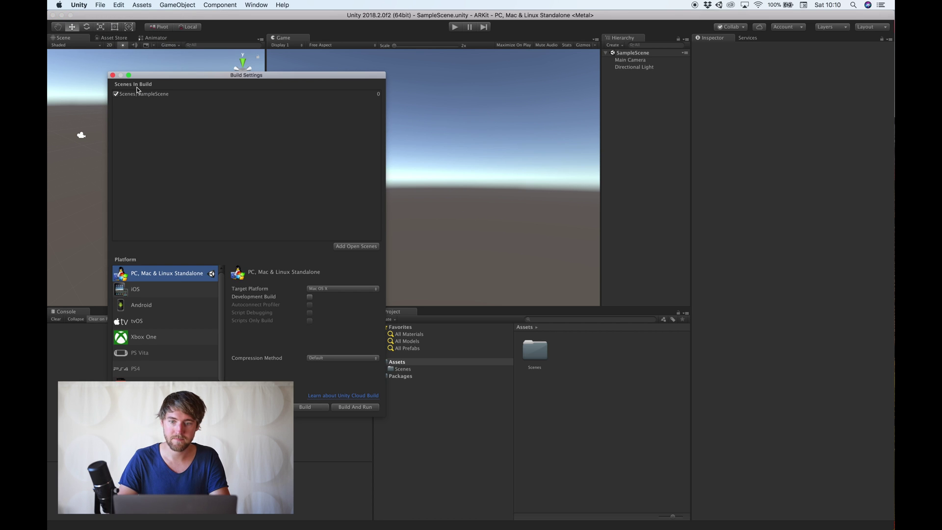
left_click(169, 294)
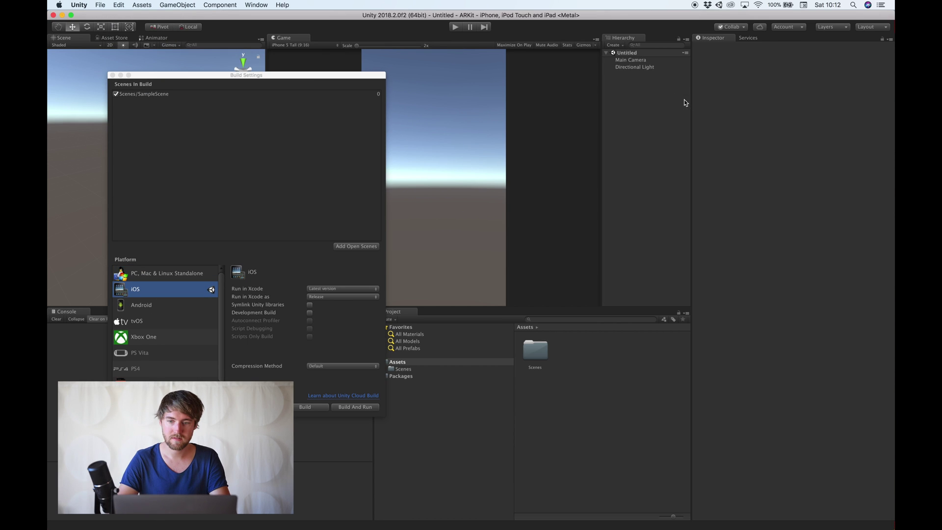
Drag the UnityARKitPlugin folder from Finder into the Project panel's Assets
left_click(283, 82)
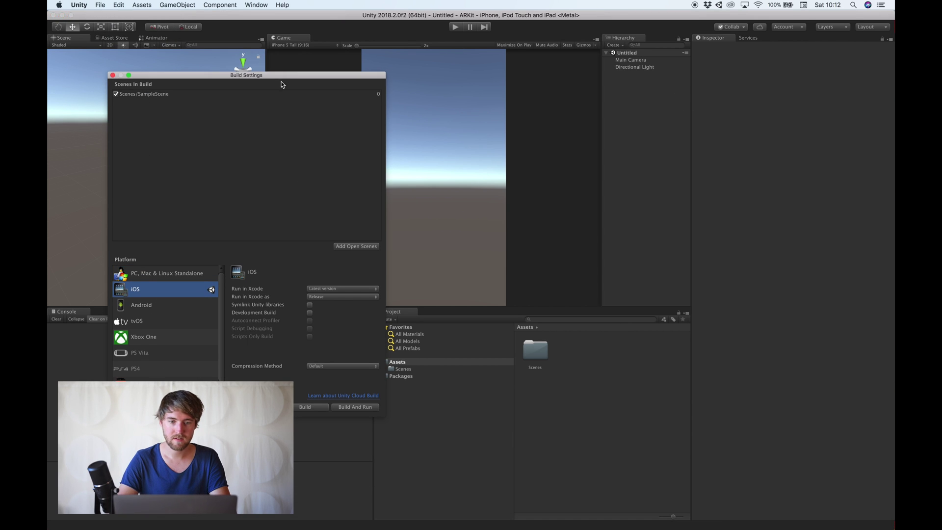
left_click(178, 515)
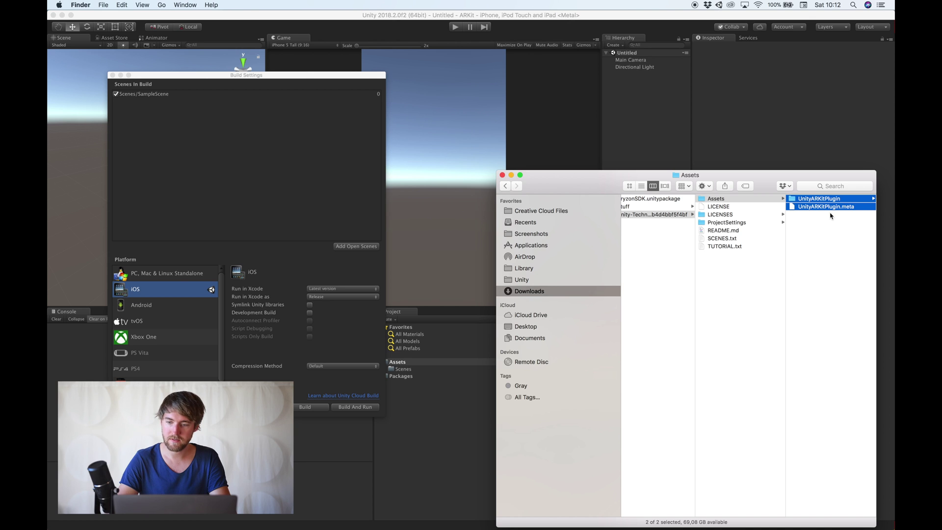
left_click_drag(813, 201, 417, 368)
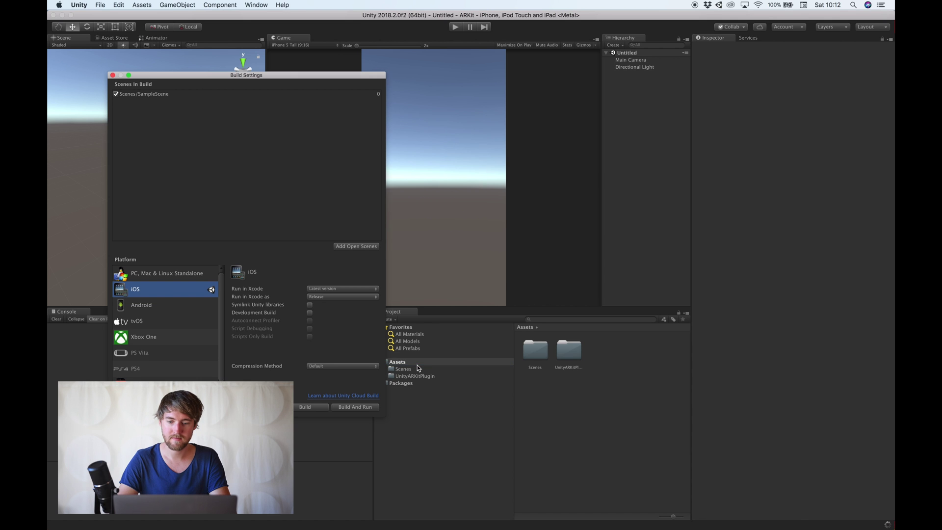
Import every file of AryzonSDK.unitypackage from the Downloads stack
left_click(720, 521)
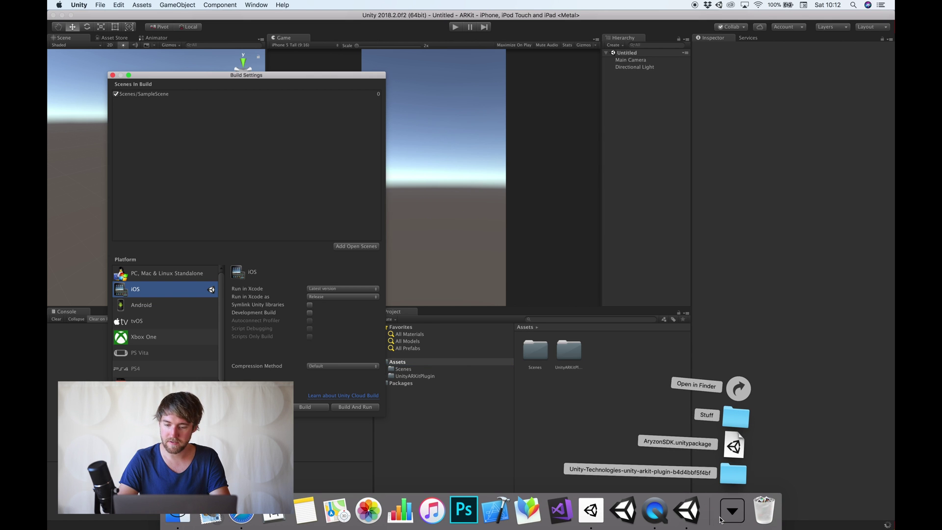
left_click(733, 485)
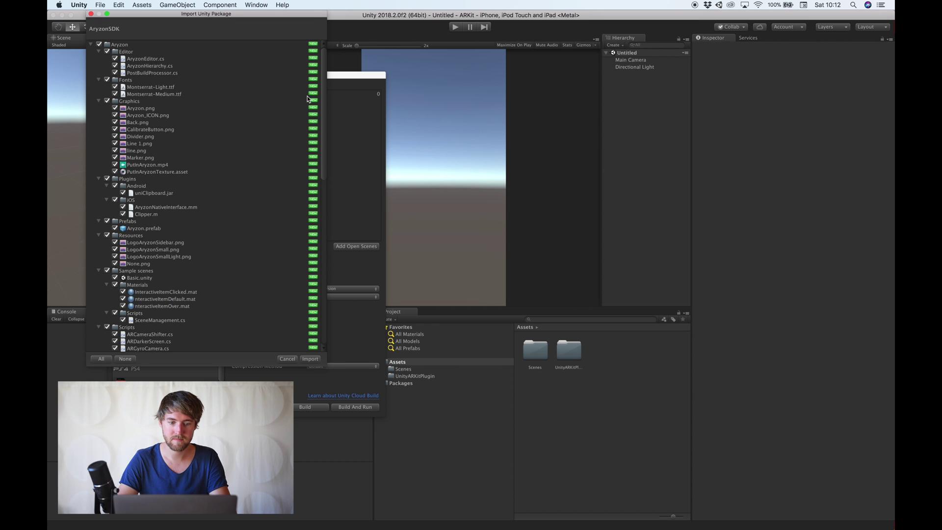
left_click(310, 358)
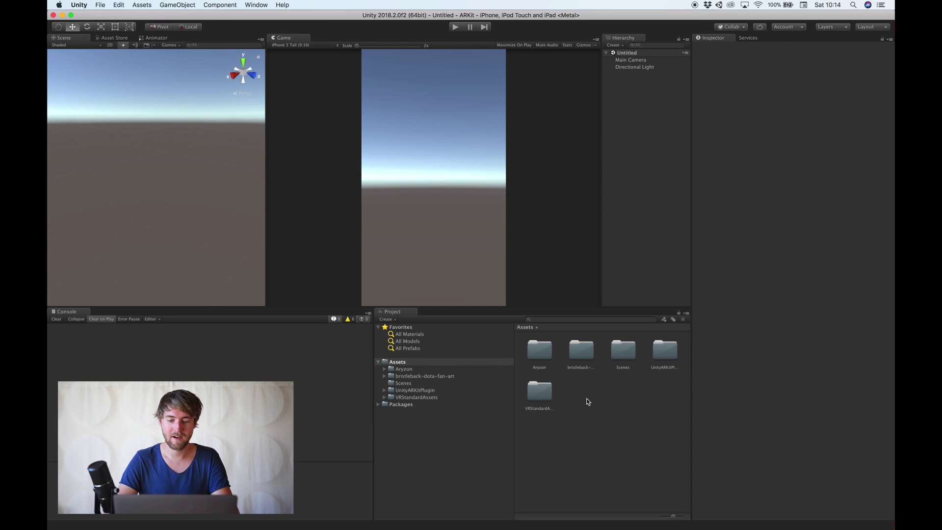
Browse the bristleback-dota-fan-art source folder and look at the POSE model
left_click(416, 376)
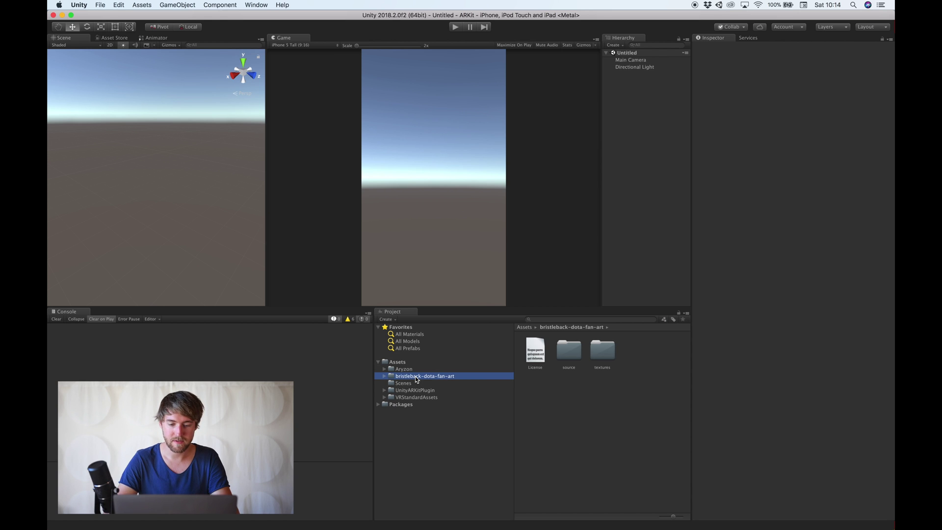
double_click(415, 376)
double_click(415, 380)
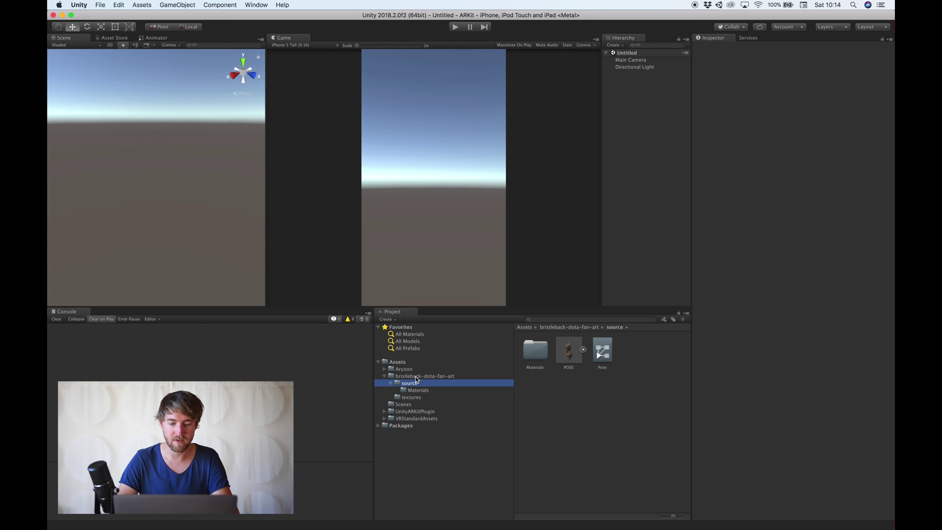
left_click(568, 356)
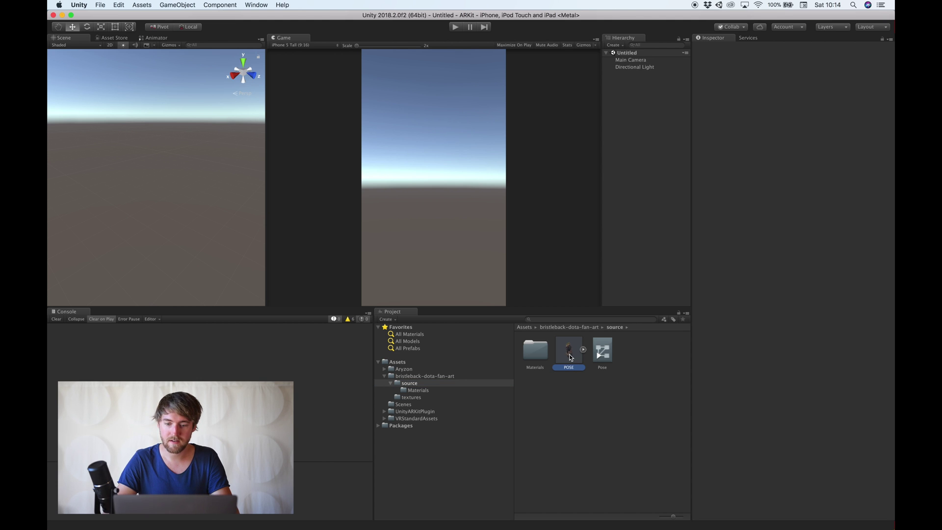
left_click(566, 404)
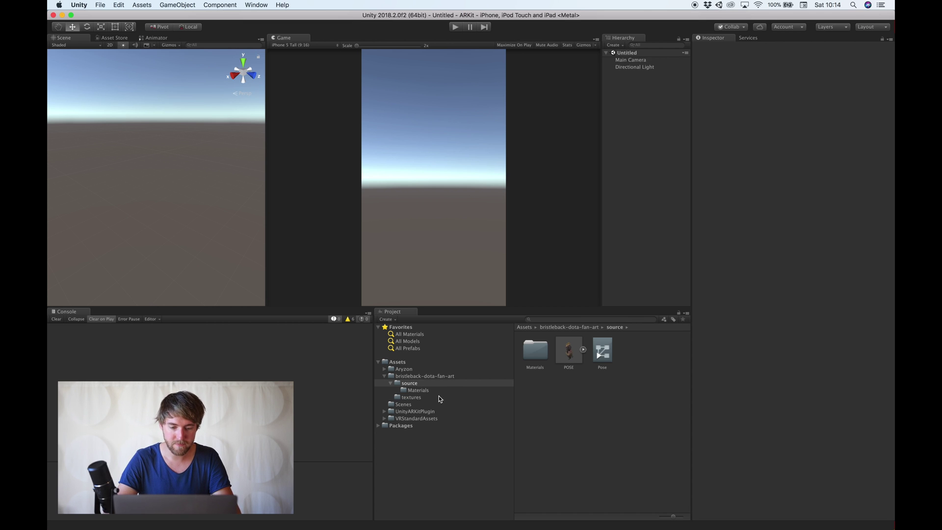
Open UnityARKitPlugin > Examples > UnityARKitScene and add that scene to the Hierarchy
left_click(384, 412)
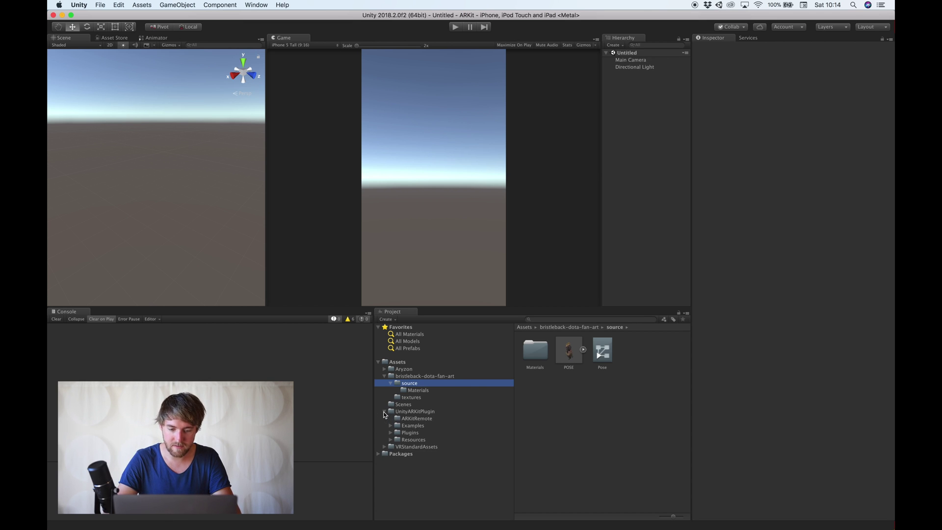
left_click(391, 426)
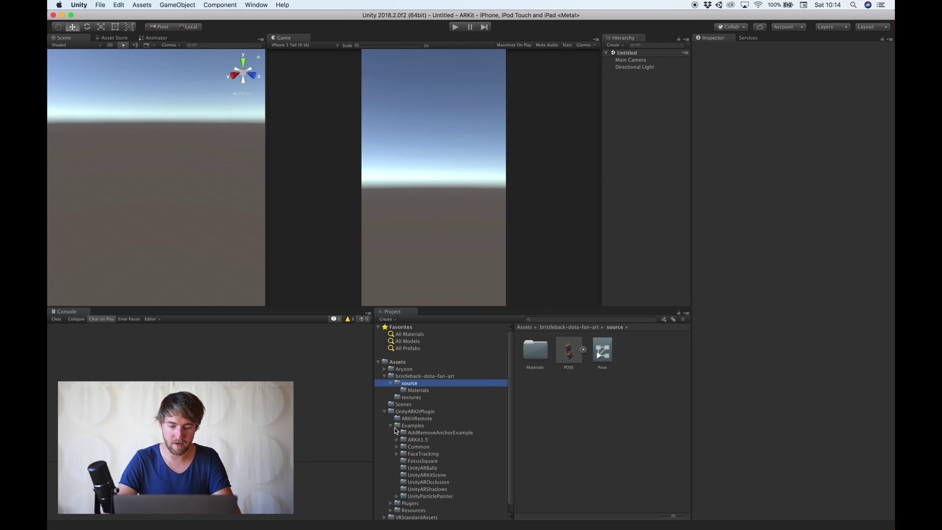
scroll(446, 470, "down", 1)
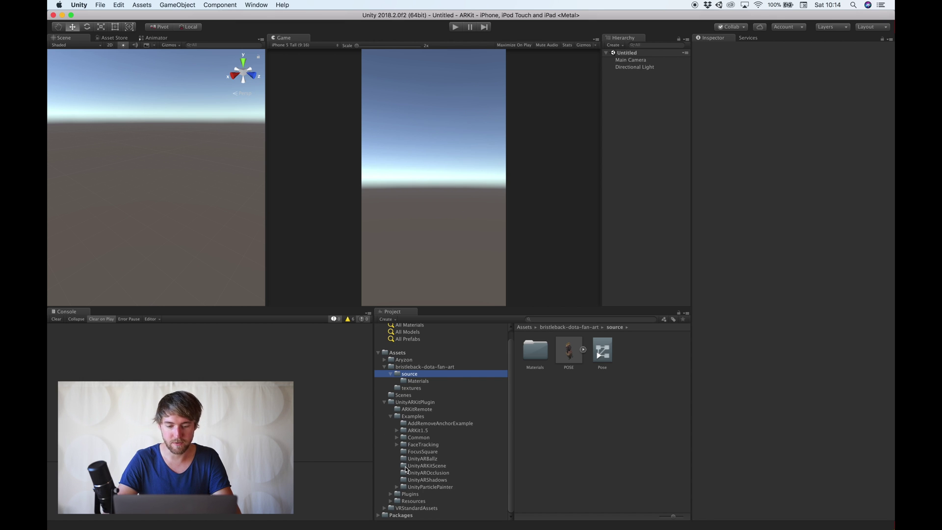
left_click(438, 466)
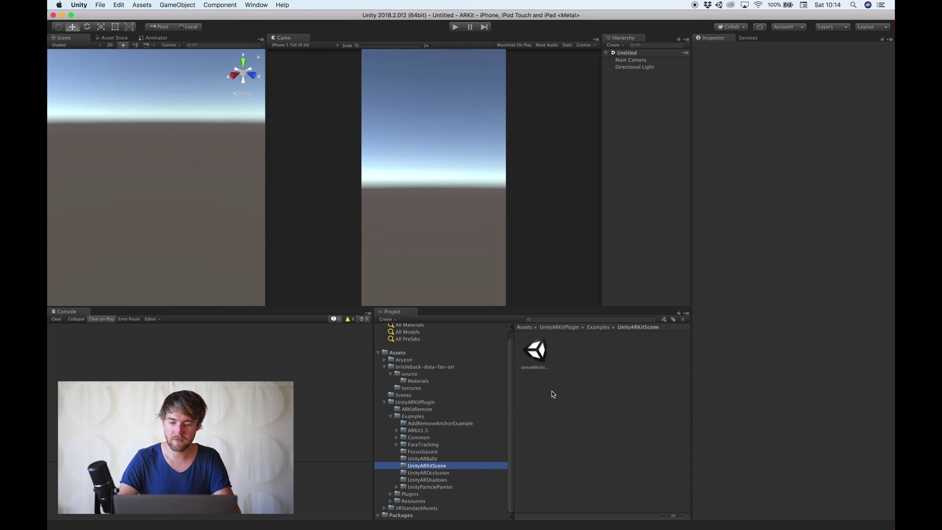
left_click_drag(535, 350, 641, 257)
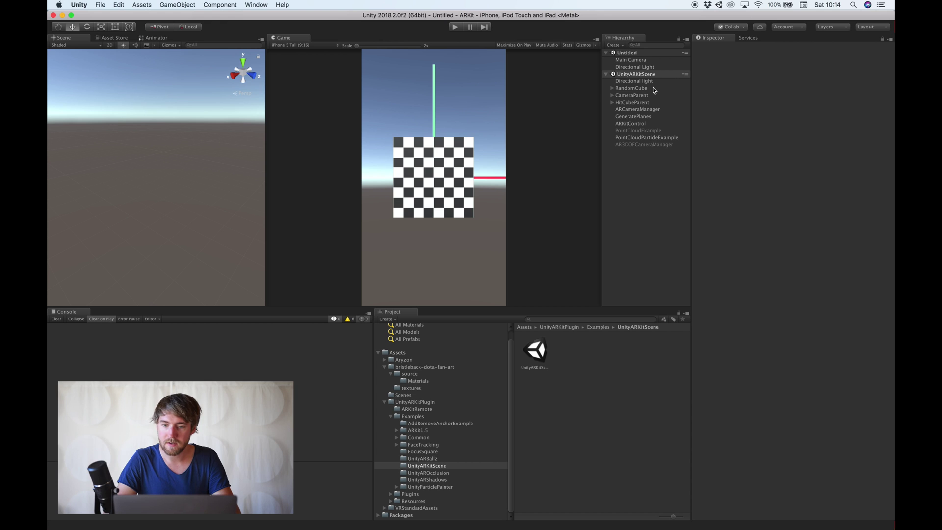
Move the example scene's objects, Directional light through AR3DOFCameraManager, into the Untitled scene
left_click(654, 82)
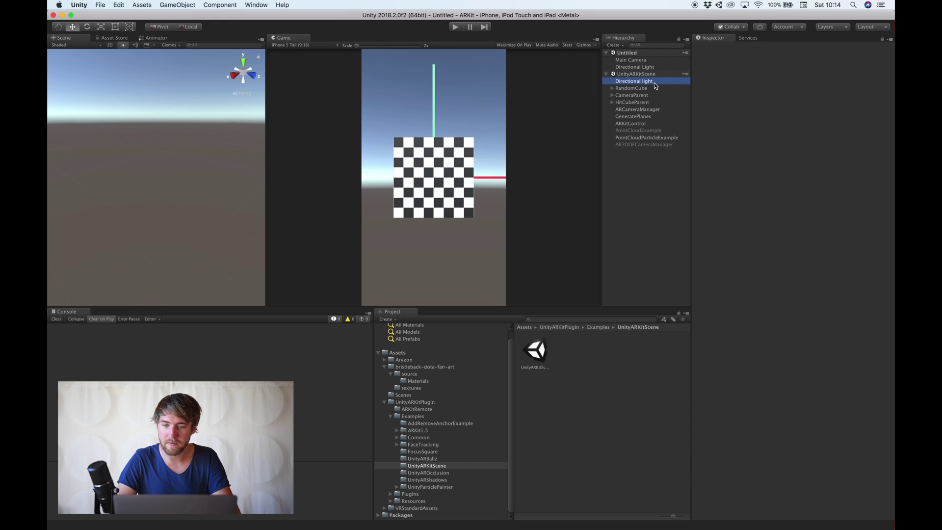
left_click(649, 144, "shift")
left_click_drag(640, 91, 633, 70)
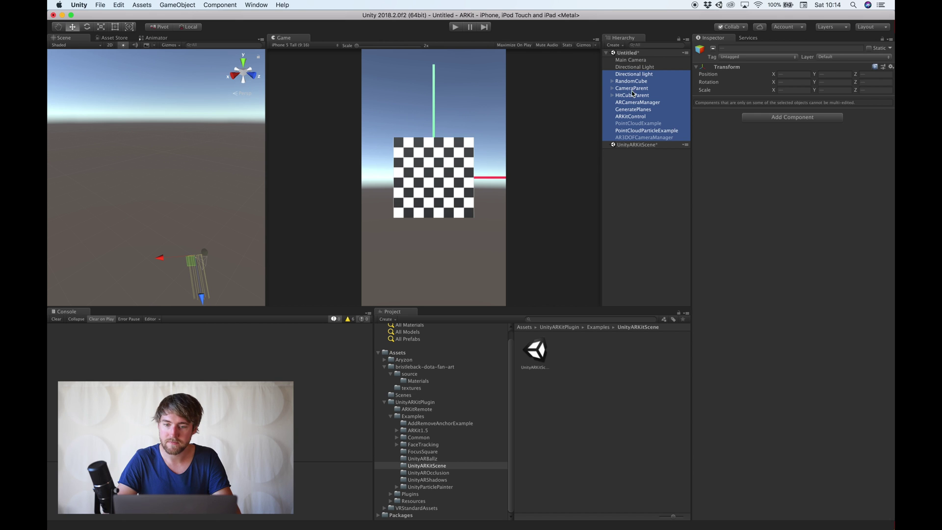
Delete the original Main Camera and Directional Light from Untitled
left_click(640, 67)
left_click(634, 60, "shift")
right_click(636, 61)
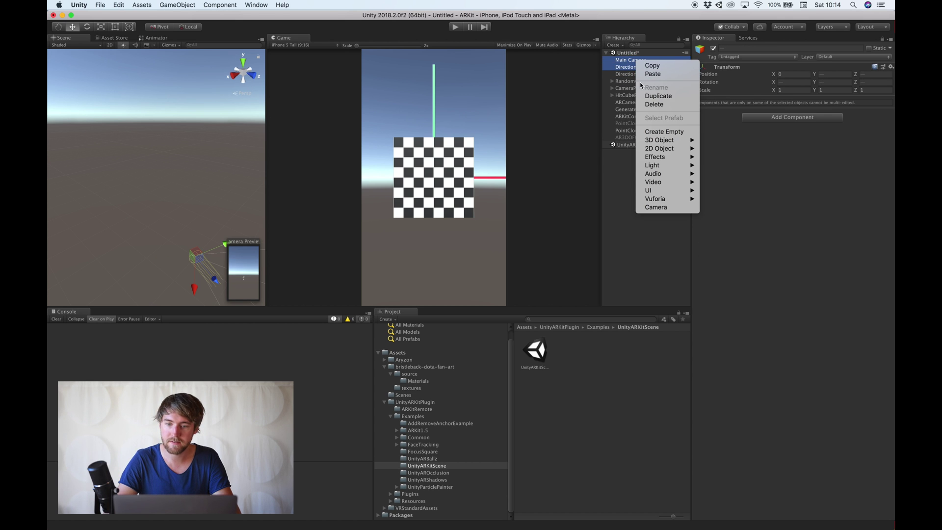
left_click(644, 105)
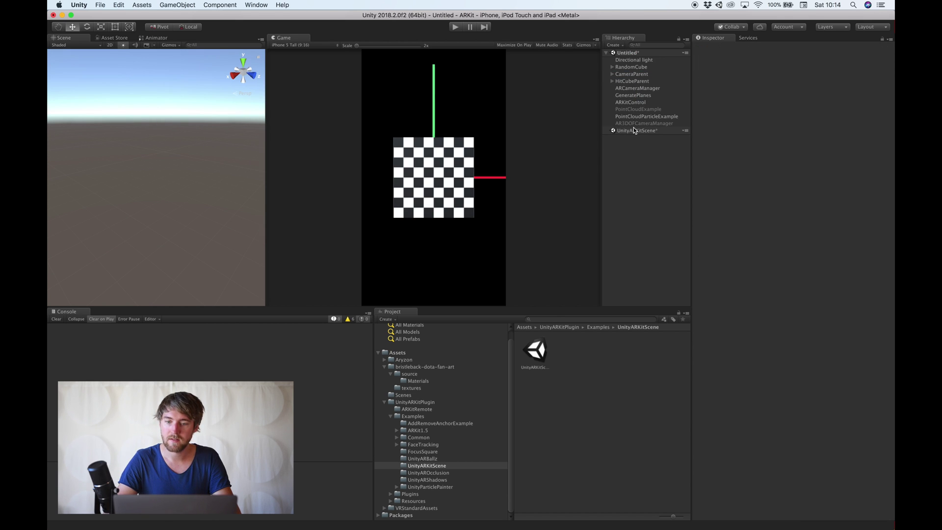
Remove the UnityARKitScene scene from the Hierarchy without saving its changes
right_click(632, 131)
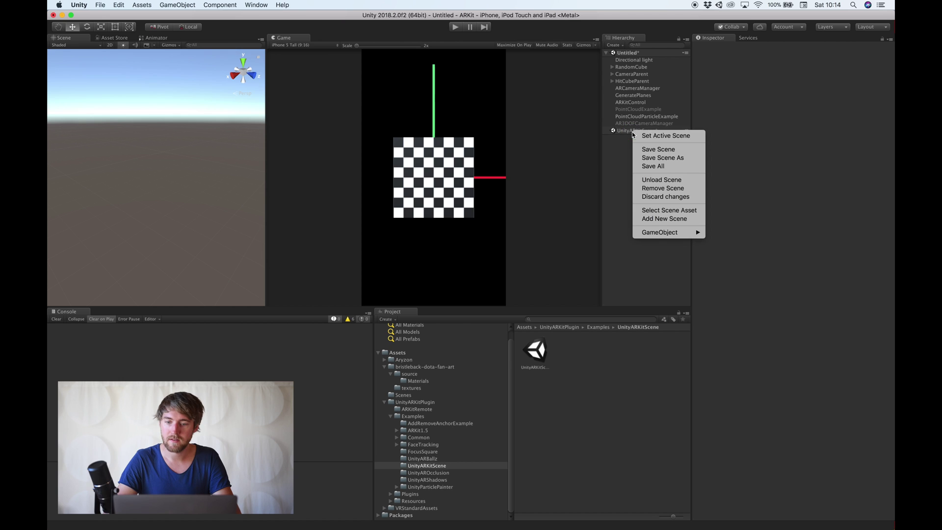
left_click(660, 189)
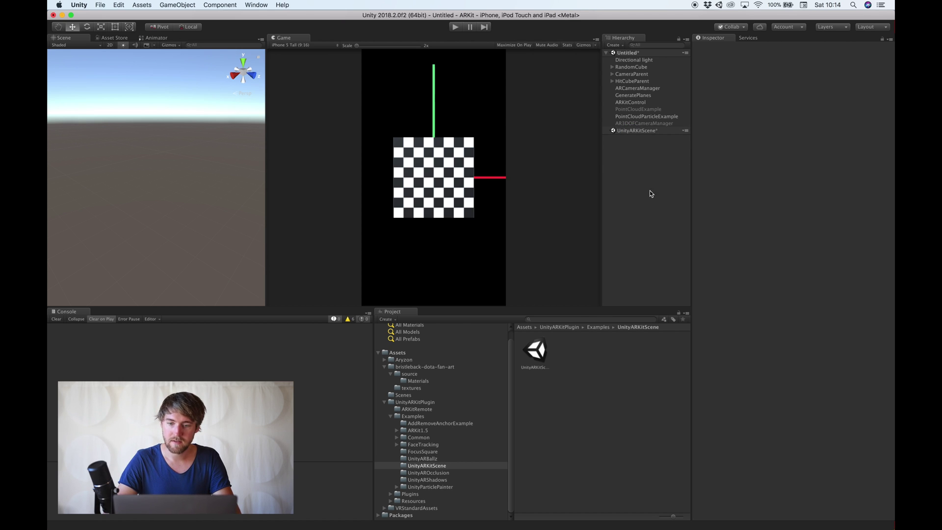
left_click(438, 187)
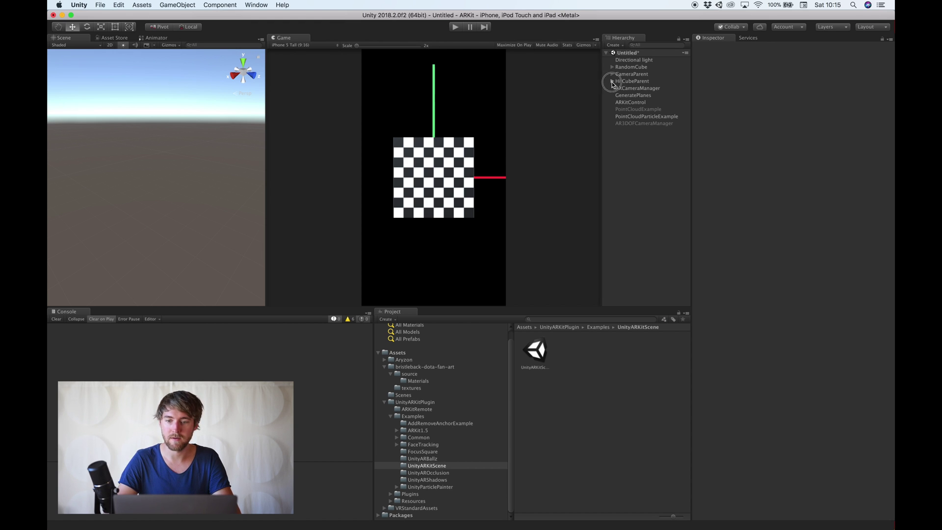
Expand HitCubeParent and frame HitCube in the Scene view
left_click(612, 81)
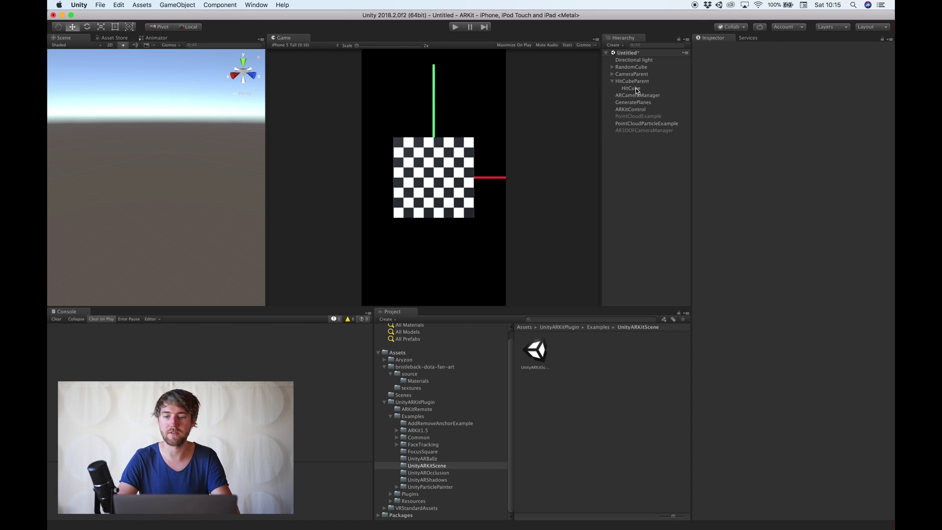
left_click(635, 87)
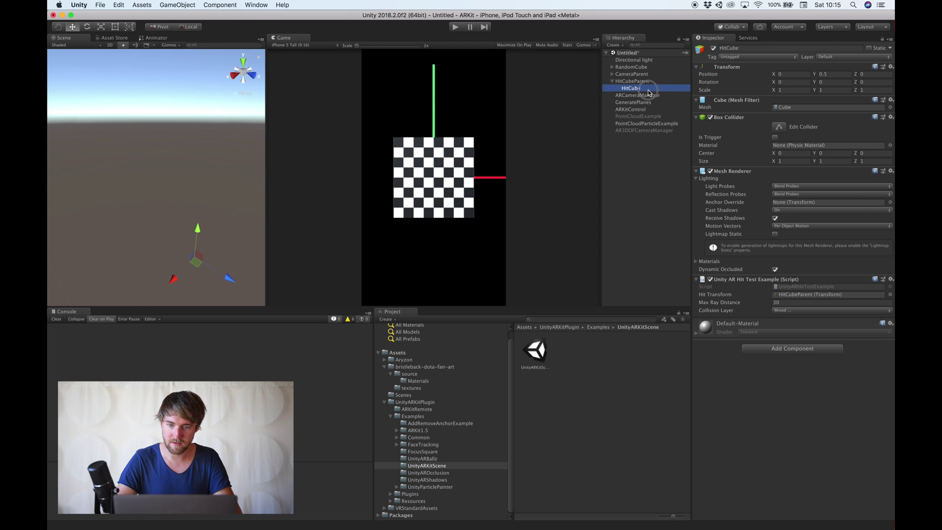
double_click(649, 92)
scroll(179, 223, "down", 3)
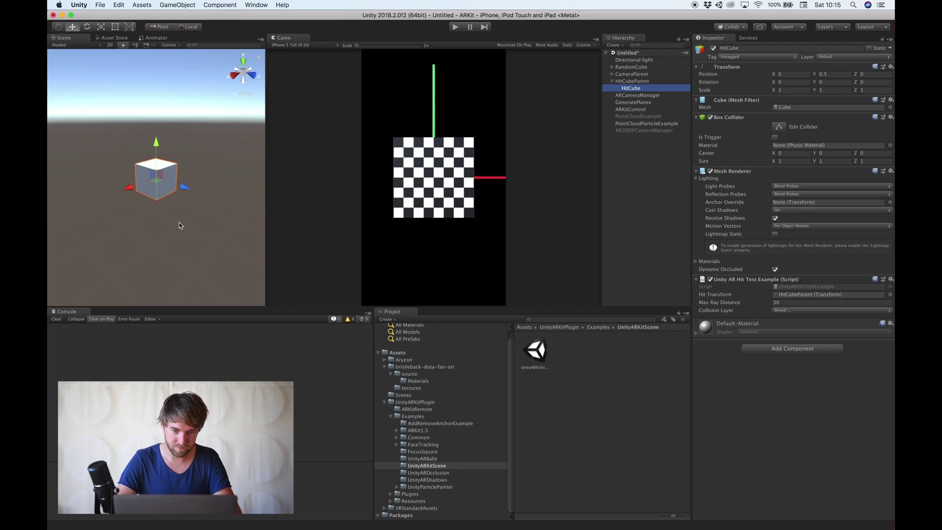
Put the POSE model under HitCubeParent at Y 1.32 and give its Animator the Pose controller
left_click(416, 370)
left_click(420, 374)
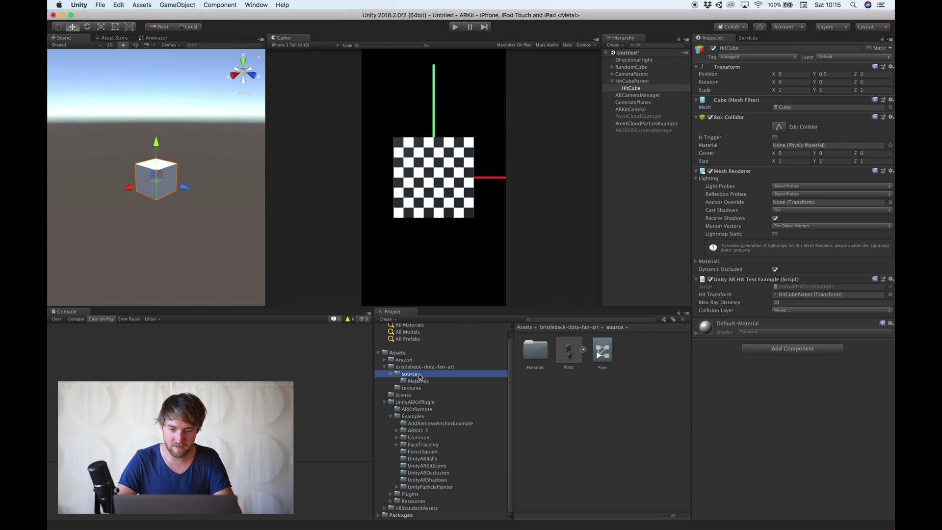
left_click_drag(572, 353, 643, 87)
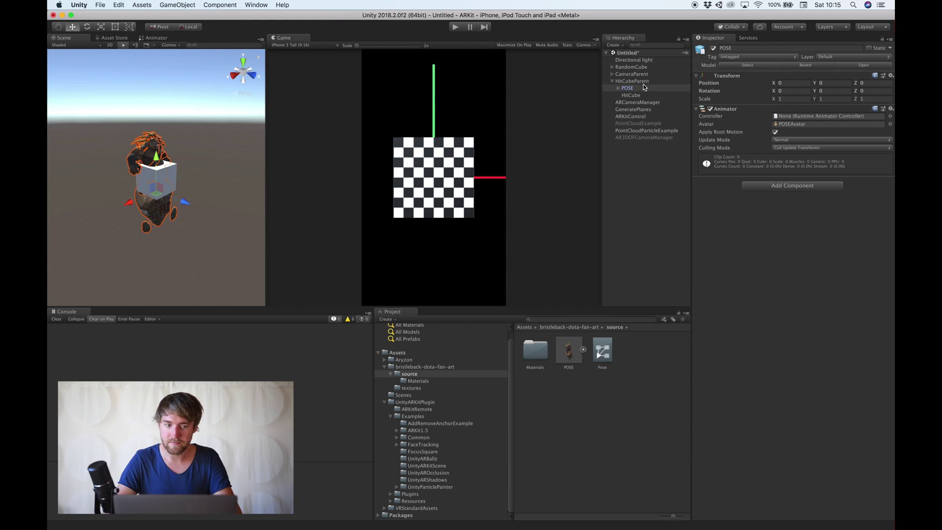
left_click_drag(158, 160, 160, 139)
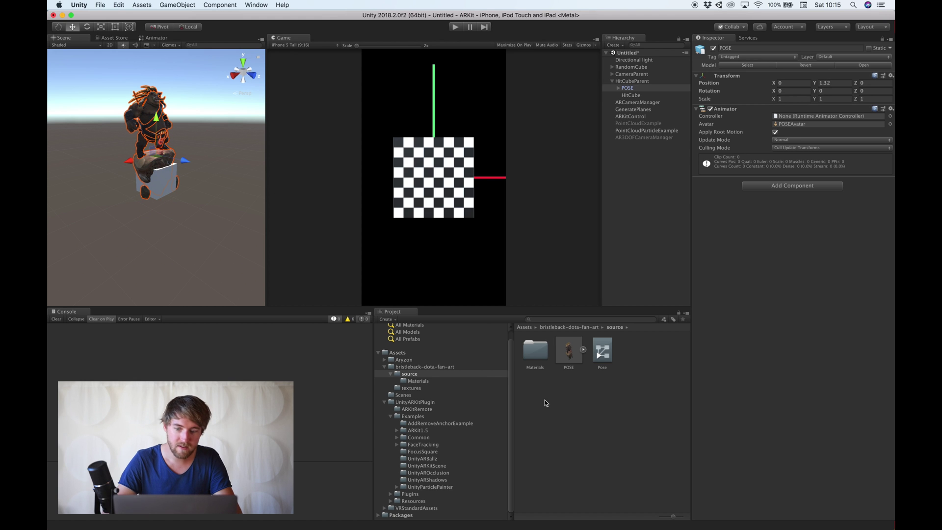
left_click_drag(607, 349, 812, 118)
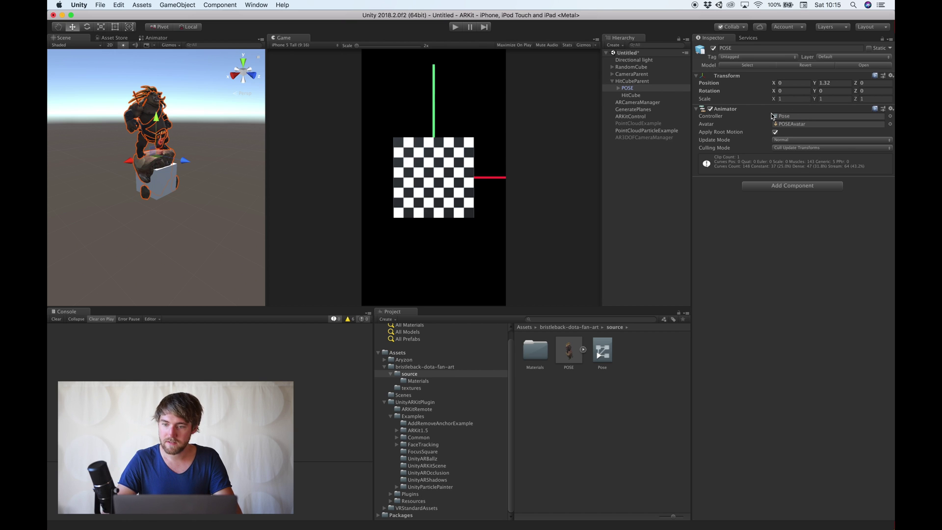
left_click(630, 96)
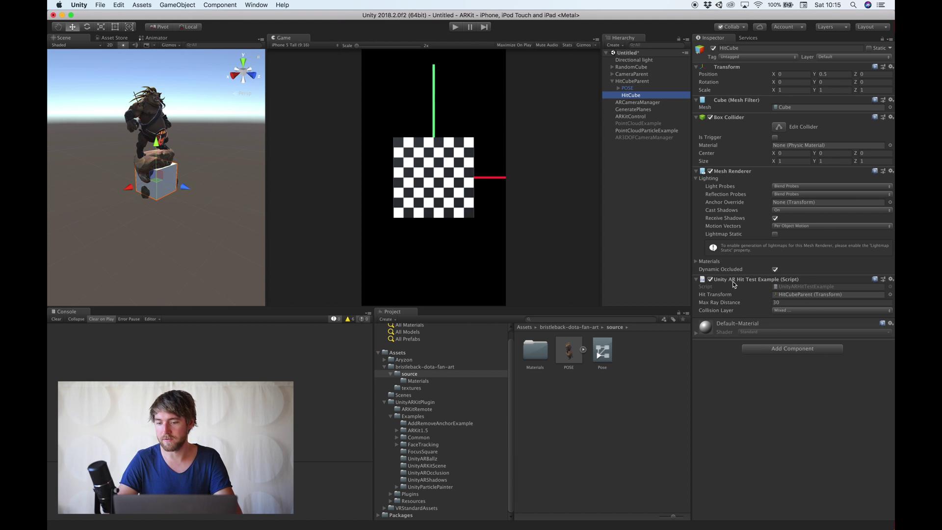
Move the Unity AR Hit Test Example script from HitCube onto POSE, then delete HitCube
left_click_drag(736, 283, 629, 88)
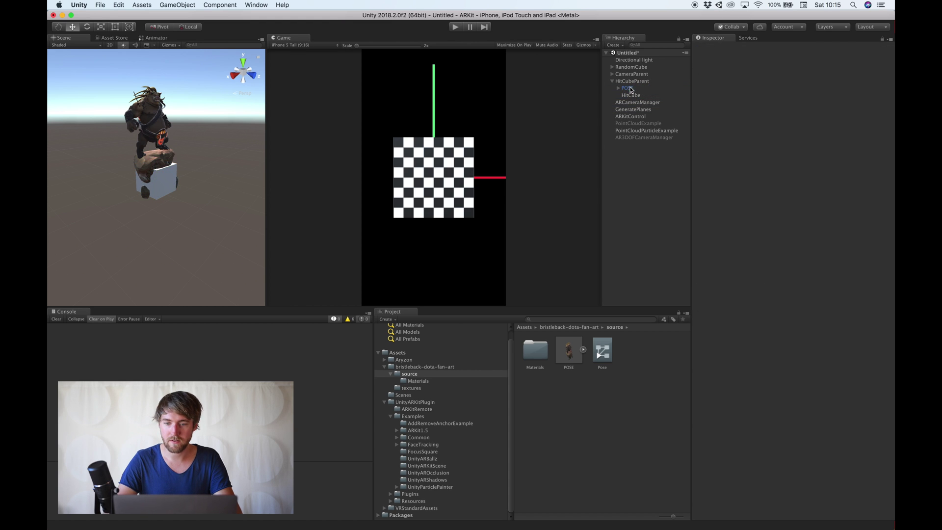
right_click(637, 98)
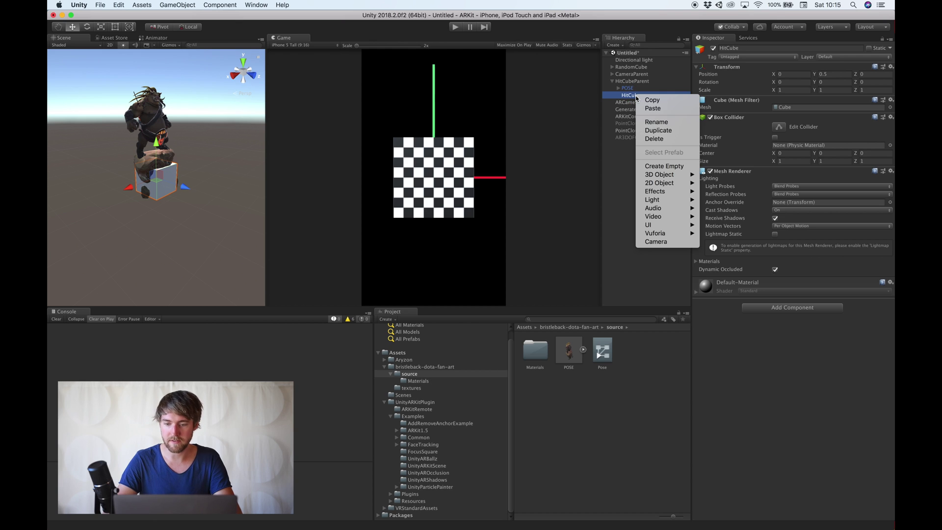
left_click(643, 138)
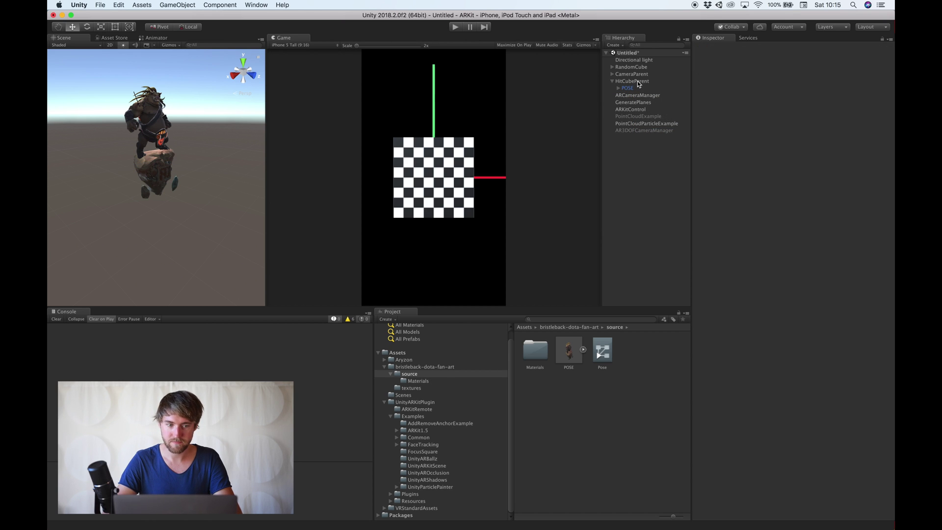
left_click(638, 81)
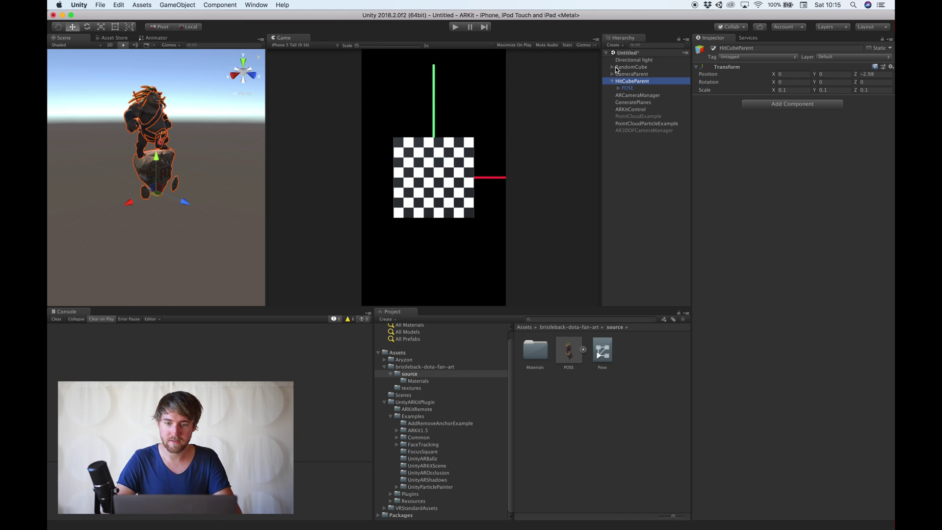
left_click(624, 70)
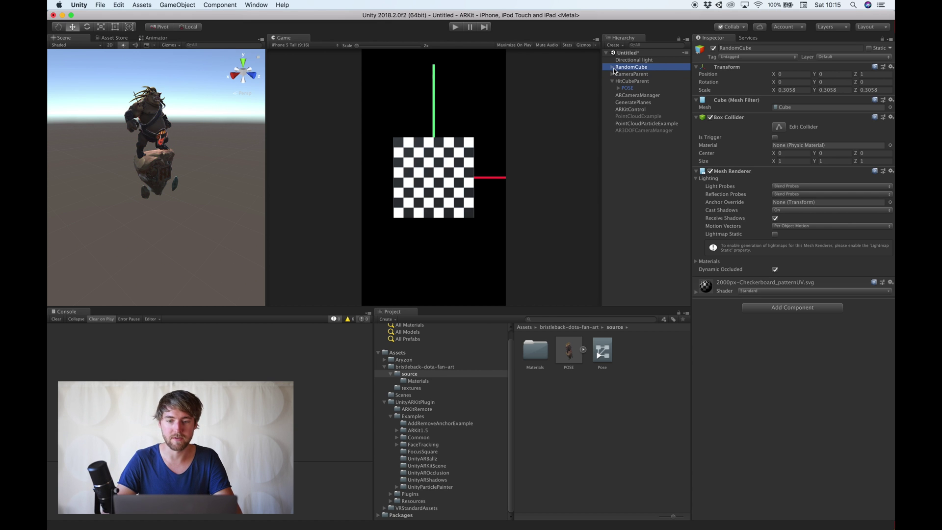
left_click(612, 81)
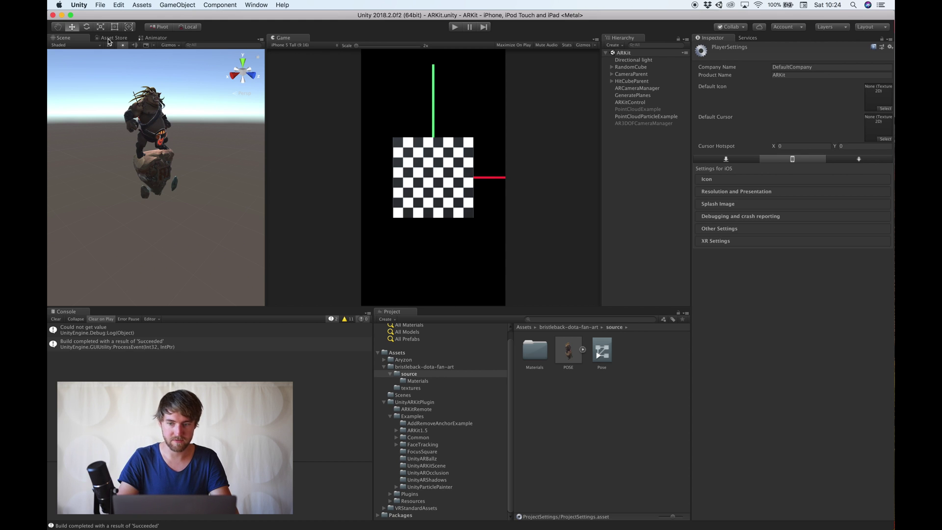
Open the File menu to get to the build settings
left_click(100, 5)
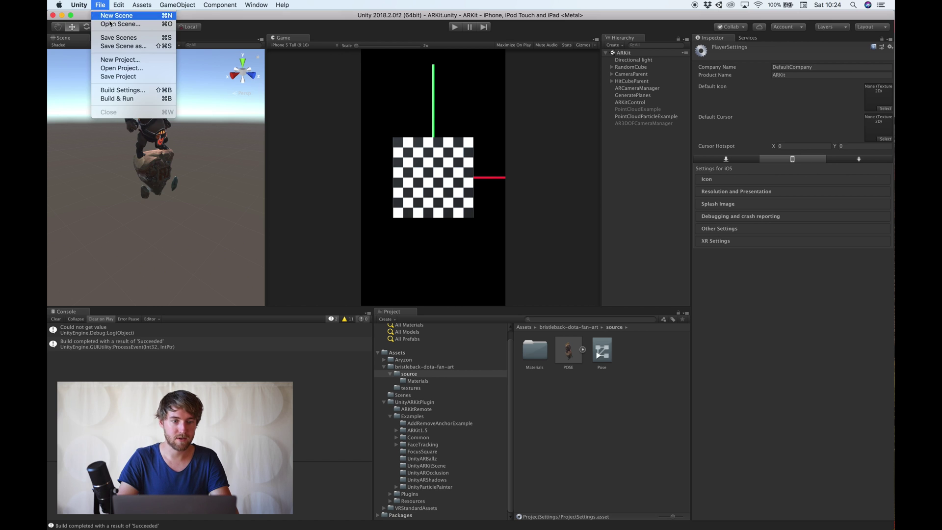
Add the open ARKit scene in Build Settings and delete Scenes/SampleScene from the build list
left_click(123, 90)
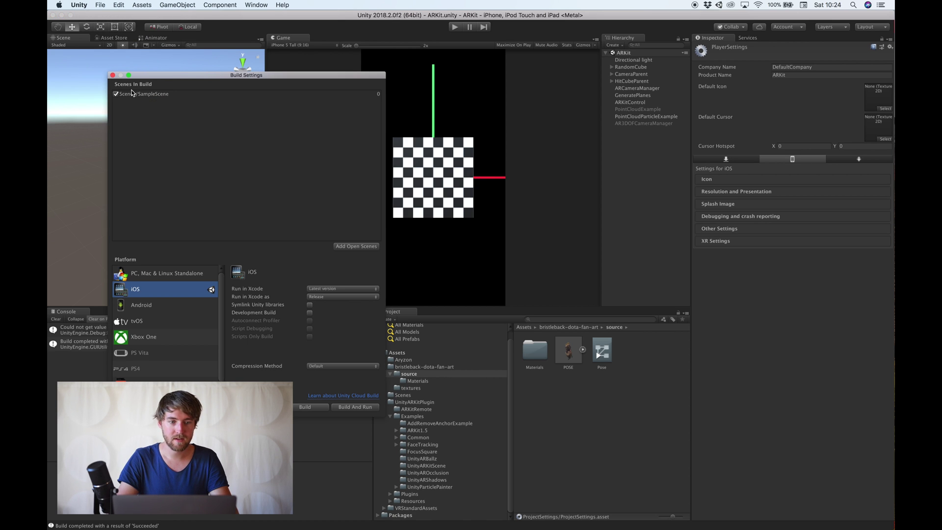
left_click(358, 247)
left_click(176, 96)
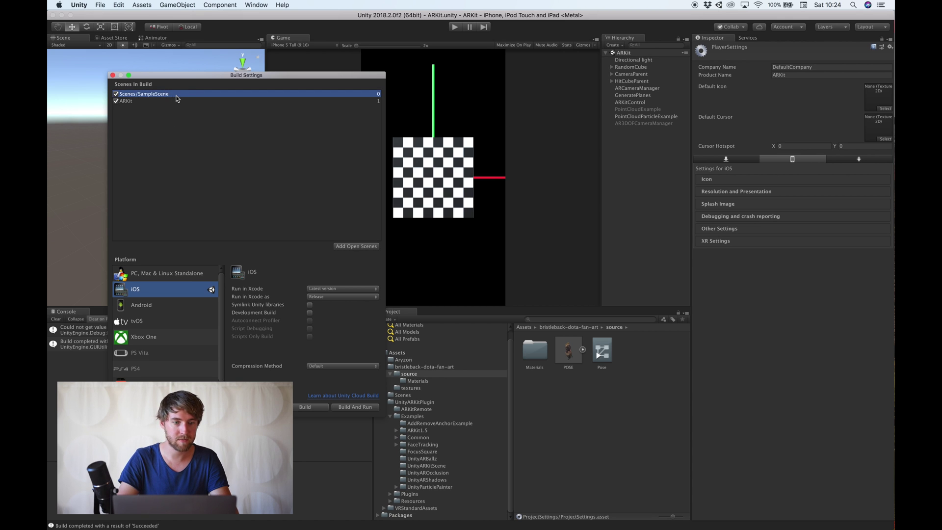
key("Delete")
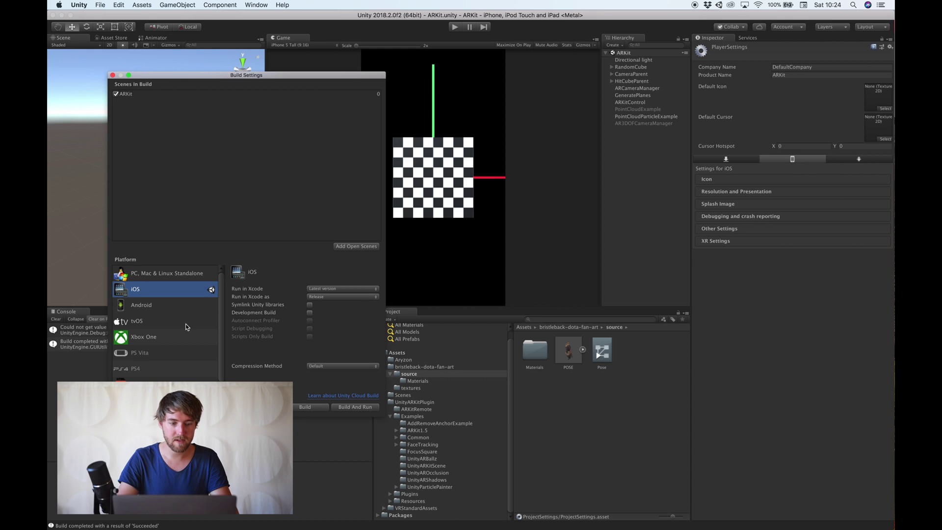
key("super+grave")
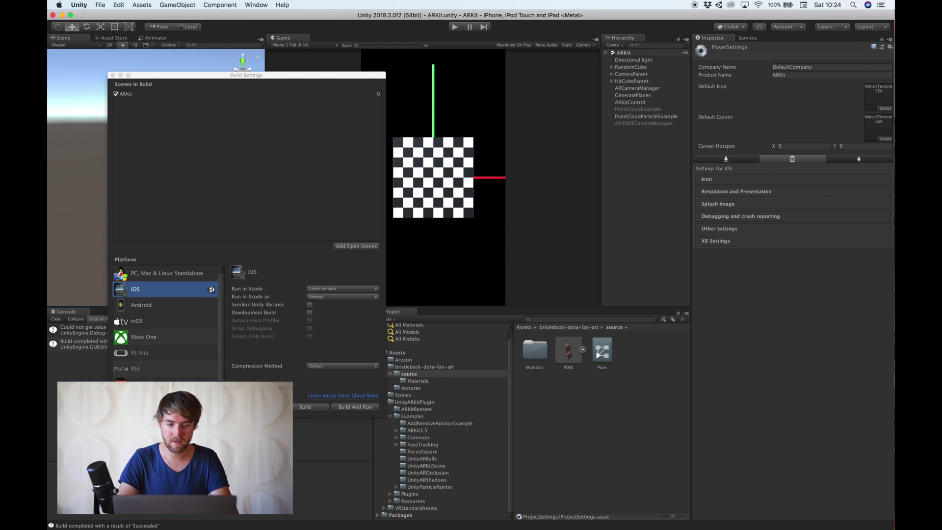
left_click(719, 228)
Enter 'Camera access is required and only used for AR' as the iOS Camera Usage Description
scroll(724, 357, "down", 2)
scroll(723, 357, "down", 5)
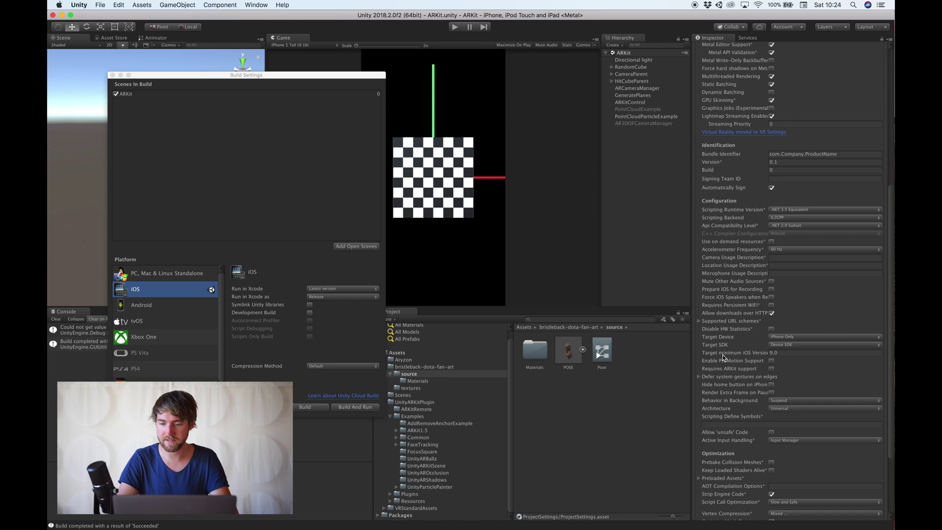
left_click(782, 258)
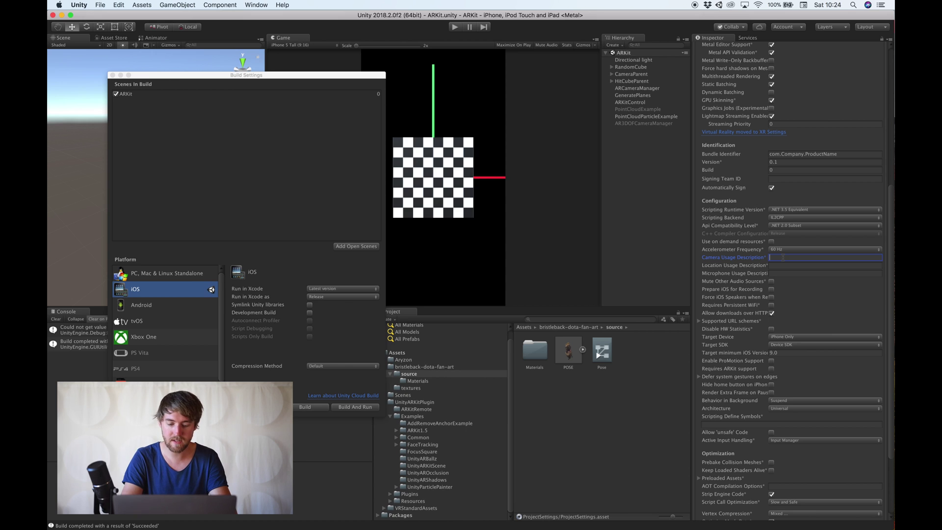
type("Camer")
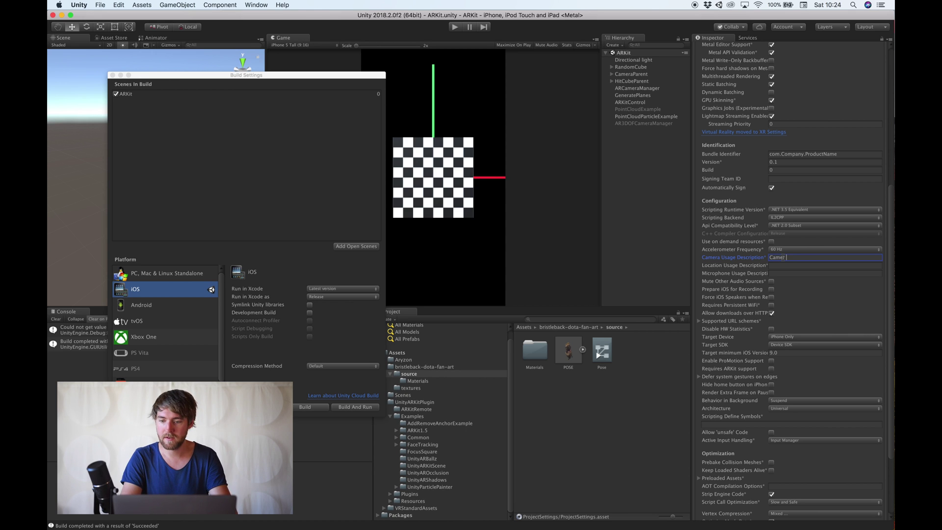
type("a access is req")
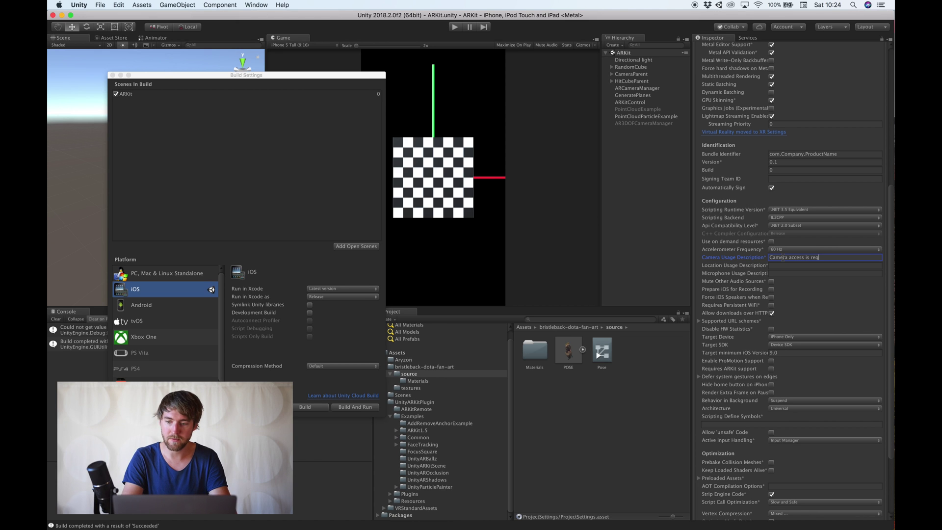
type("uired and po")
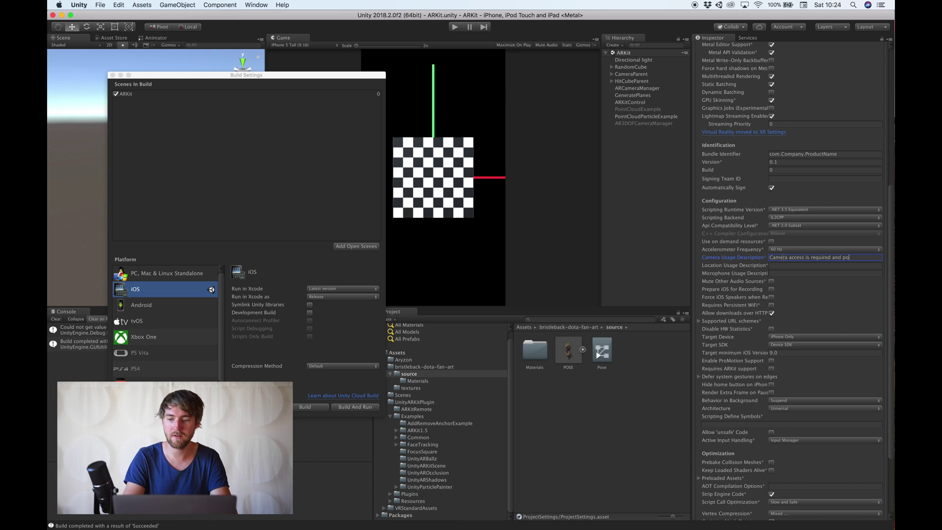
key("BackSpace")
key("BackSpace")
key("BackSpace")
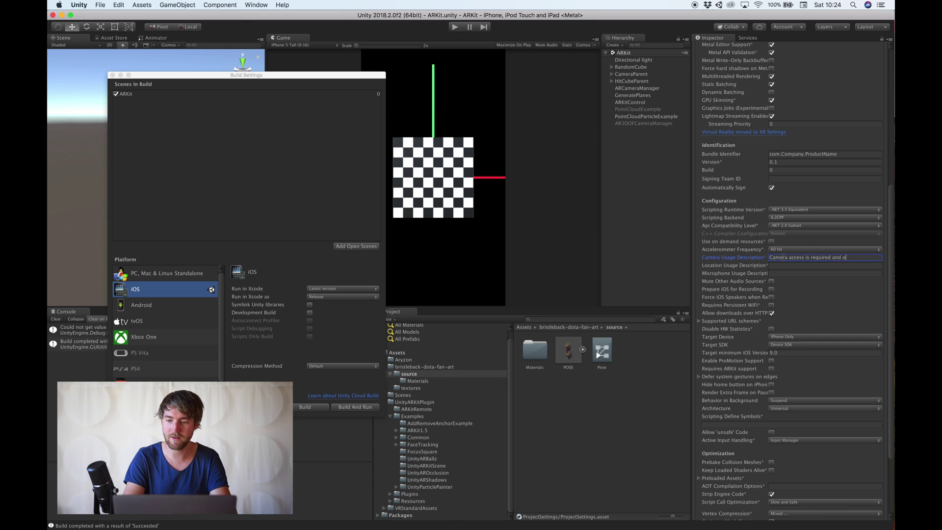
type("only used of")
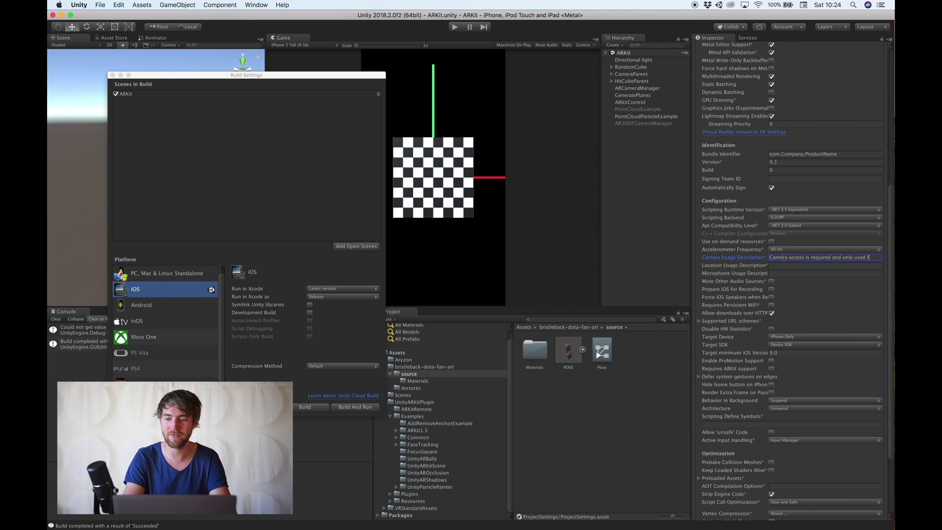
type("AR")
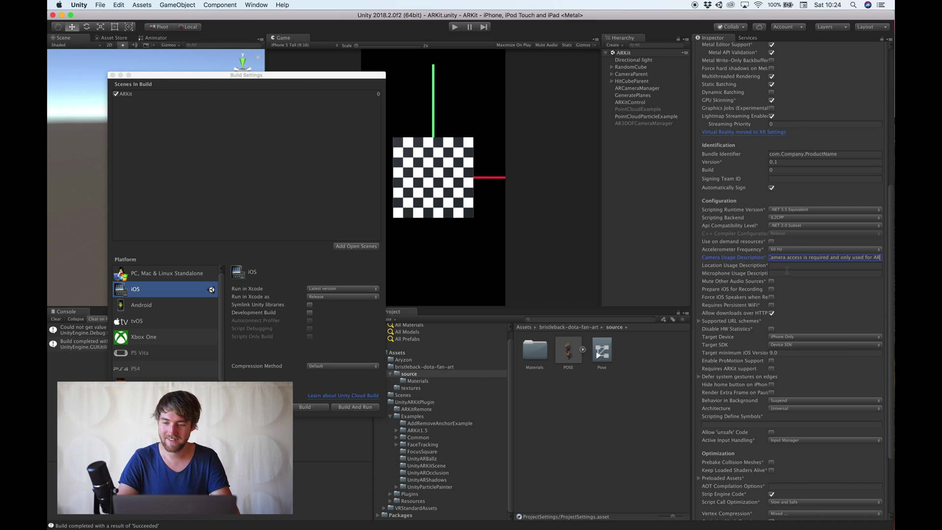
left_click(789, 267)
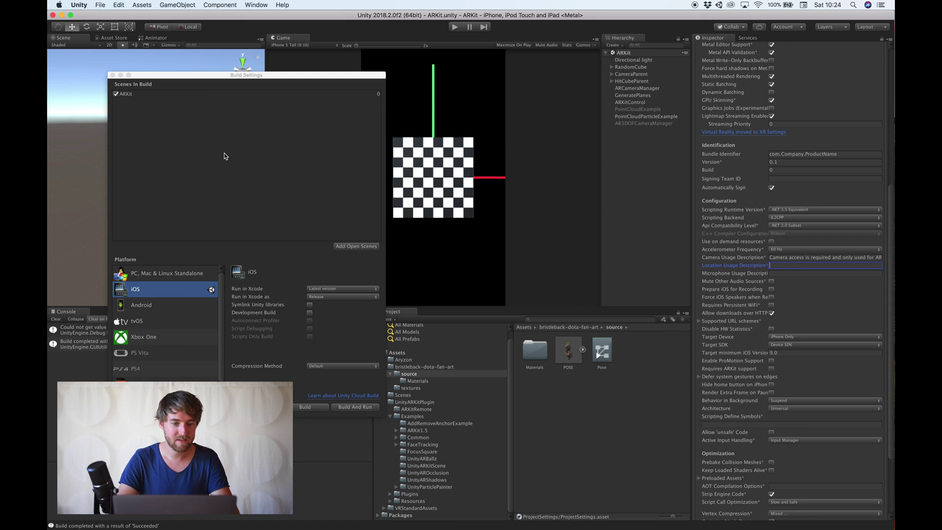
Build into the iOSBuild folder with Append, then open Unity-iPhone.xcodeproj from Finder
left_click(305, 407)
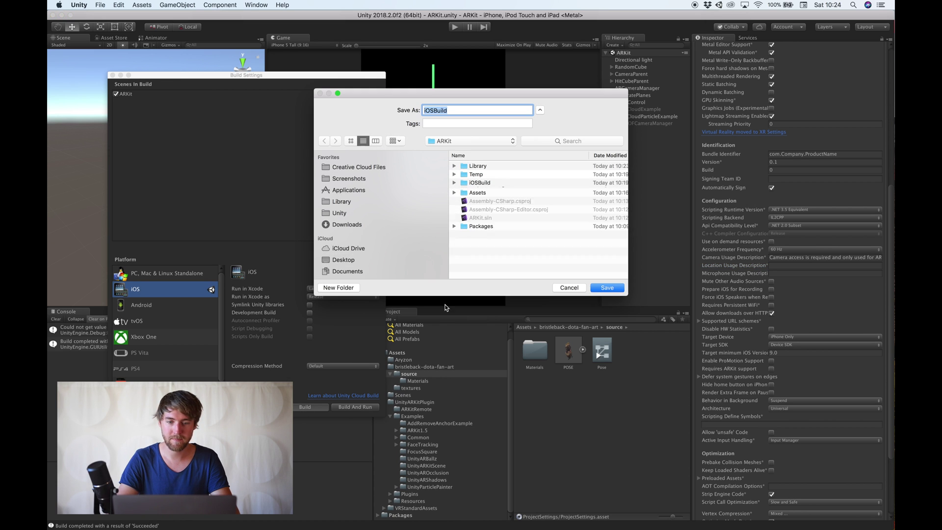
left_click(594, 288)
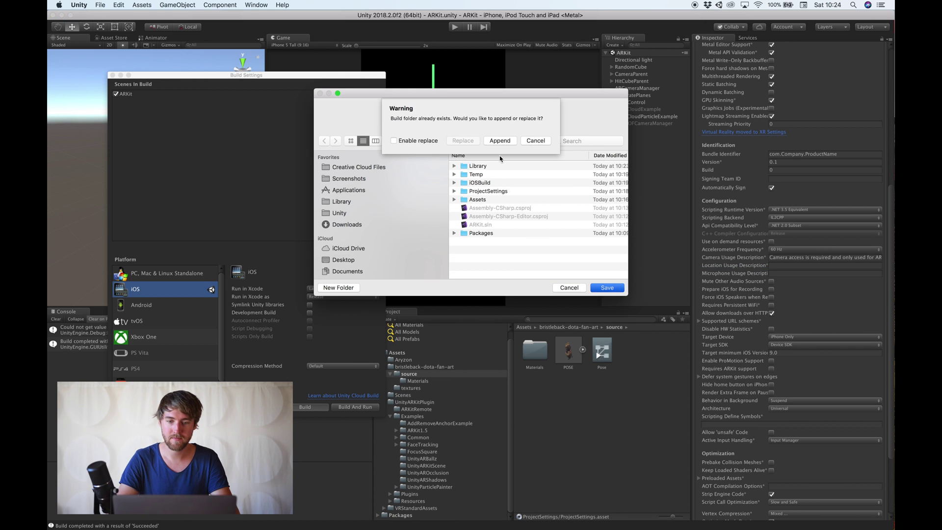
left_click(500, 131)
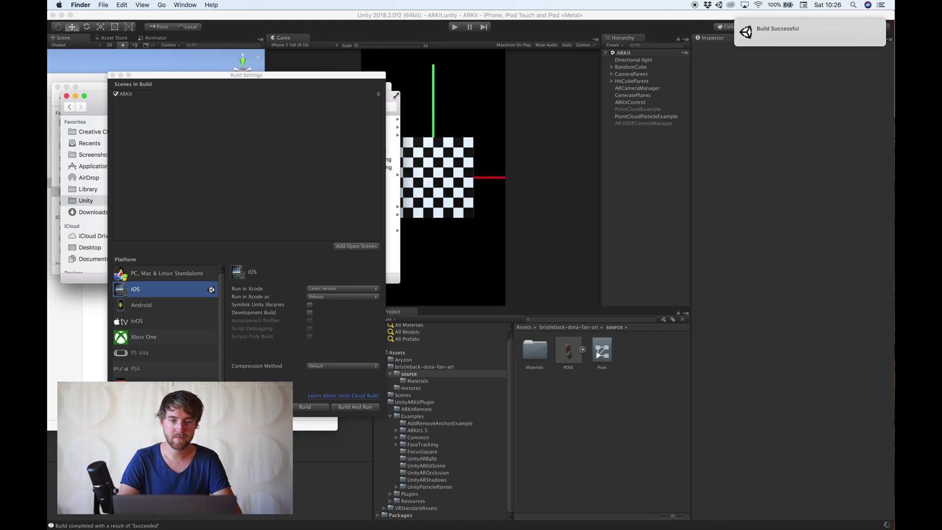
left_click_drag(390, 100, 650, 103)
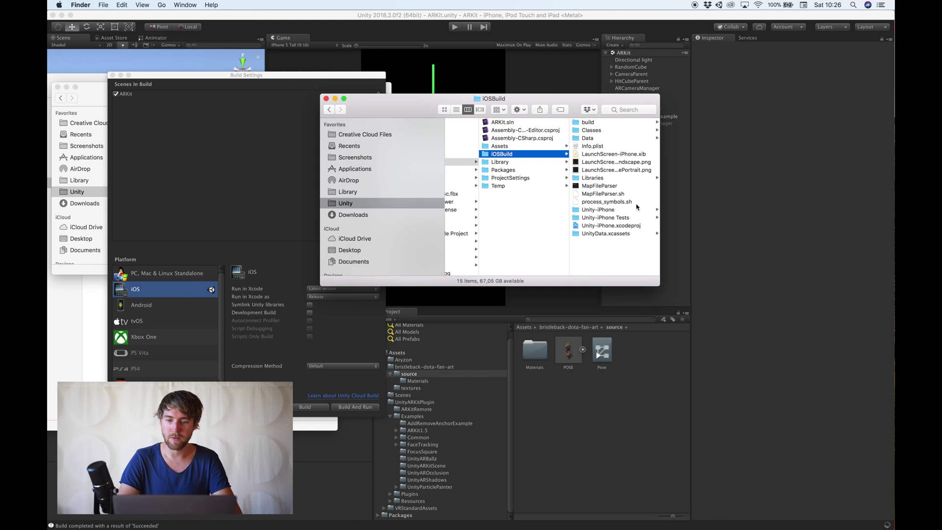
double_click(609, 225)
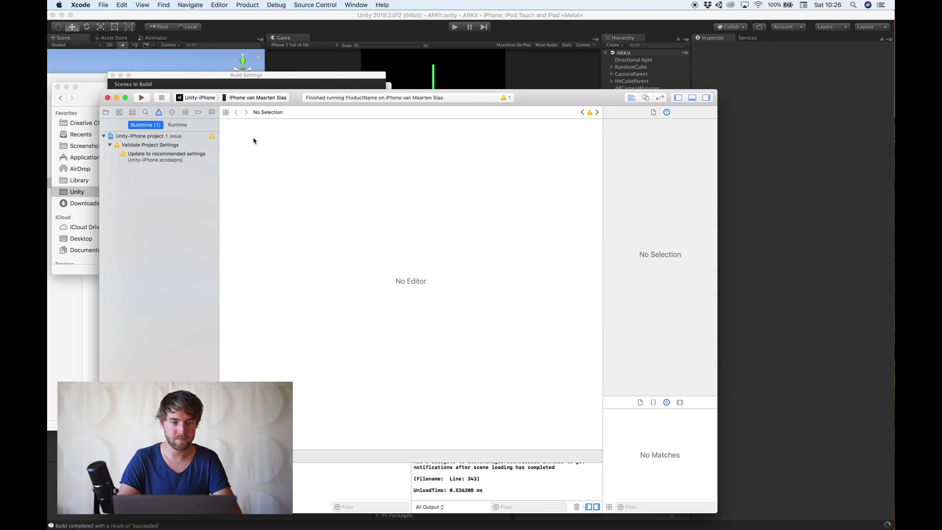
Select the Unity-iPhone project in Xcode's Project navigator and run it on the iPhone
left_click(106, 112)
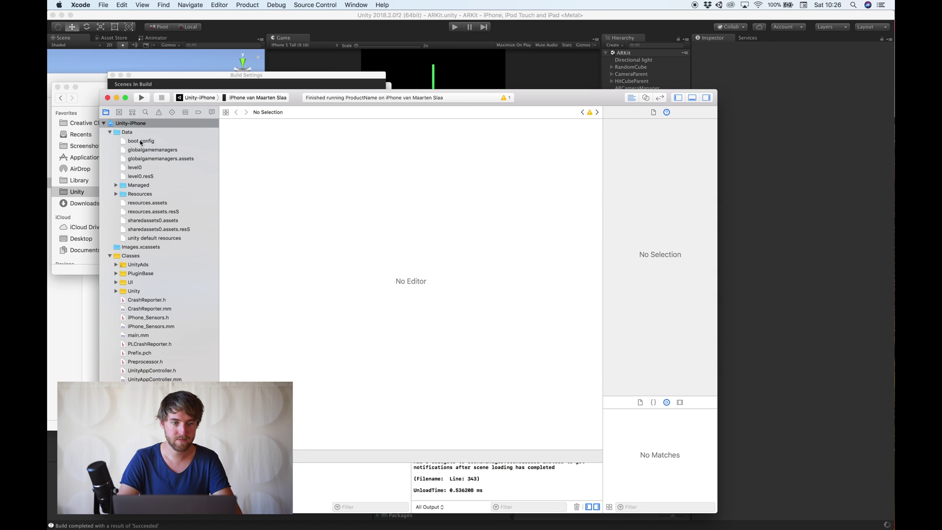
left_click(162, 124)
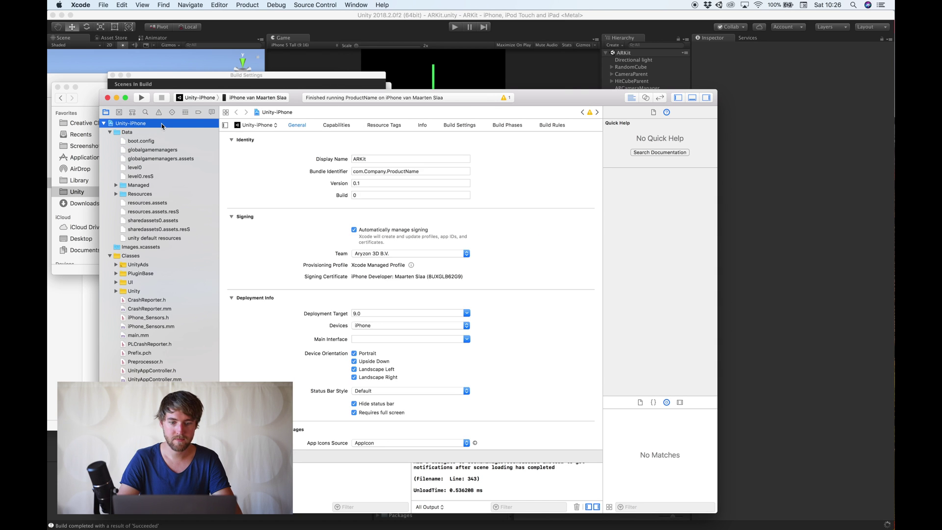
left_click(140, 98)
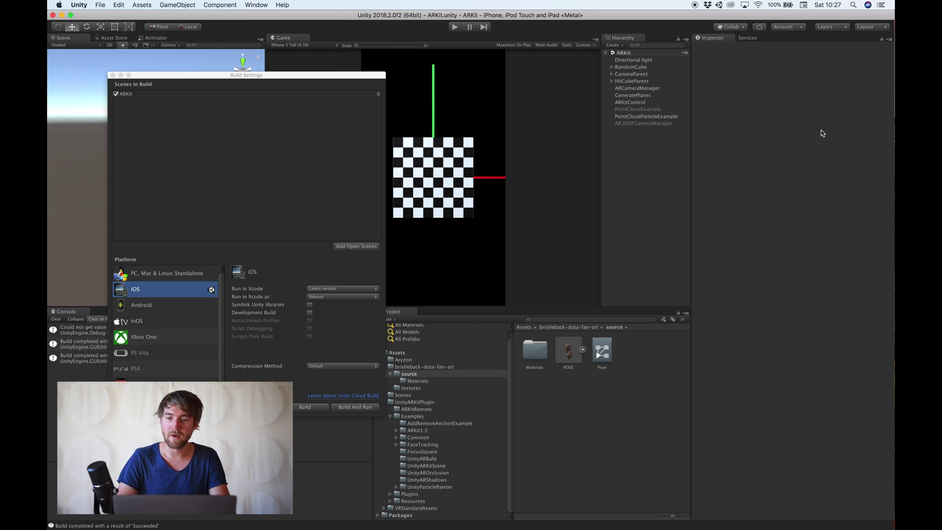
Drag the Aryzon prefab from Assets > Aryzon > Prefabs into the ARKit scene Hierarchy
left_click(113, 75)
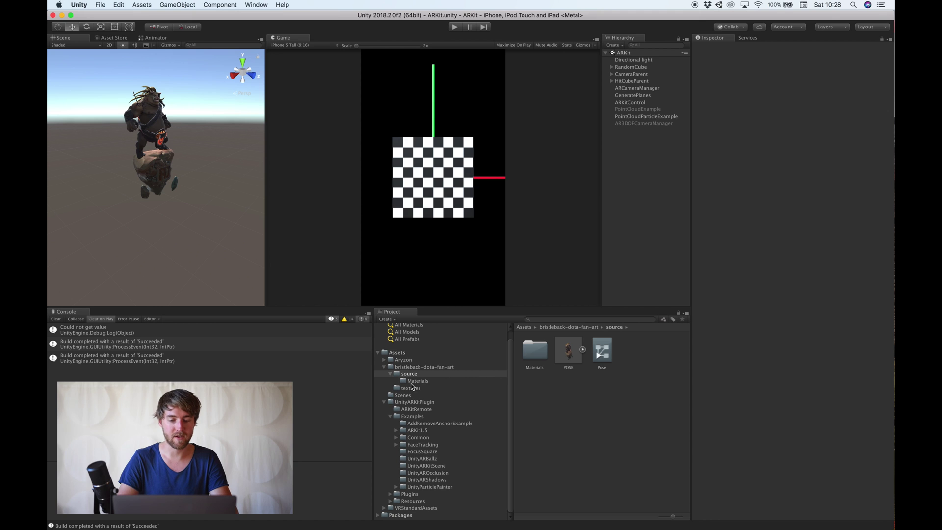
left_click(383, 368)
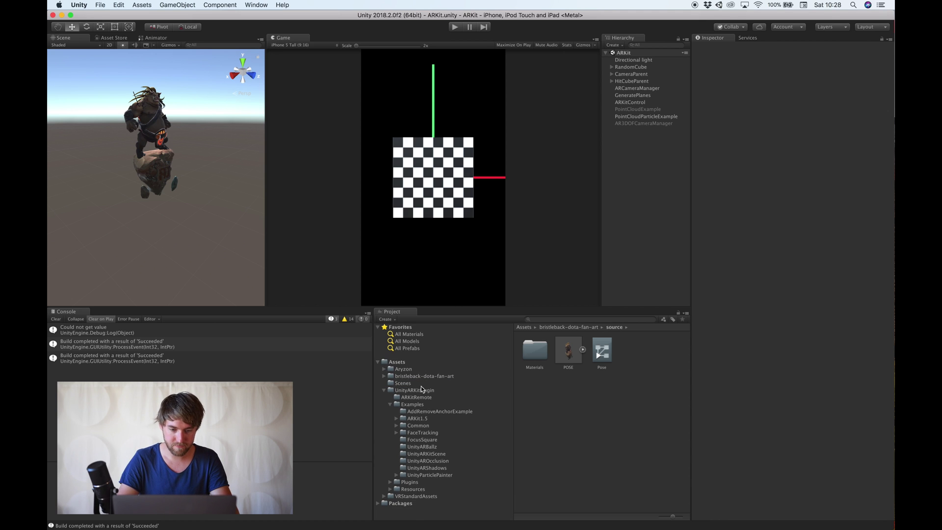
left_click(383, 391)
left_click(403, 369)
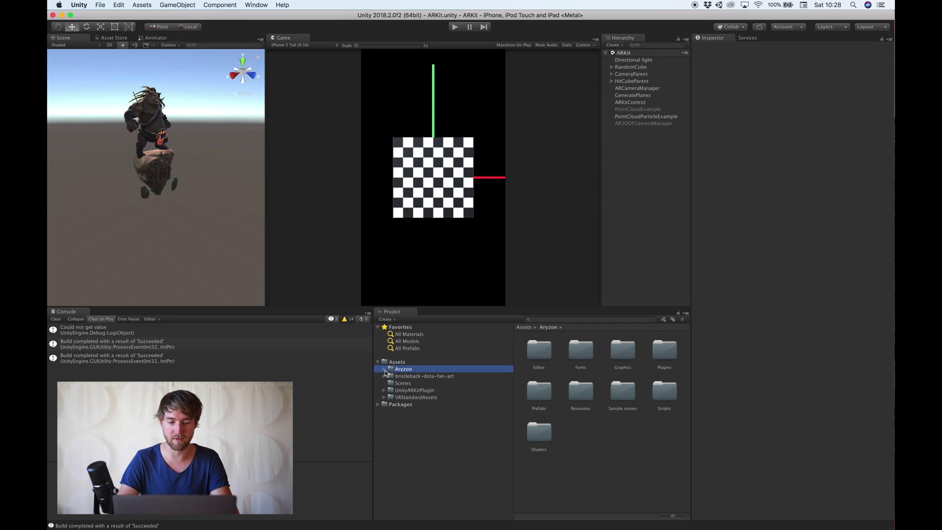
left_click(384, 369)
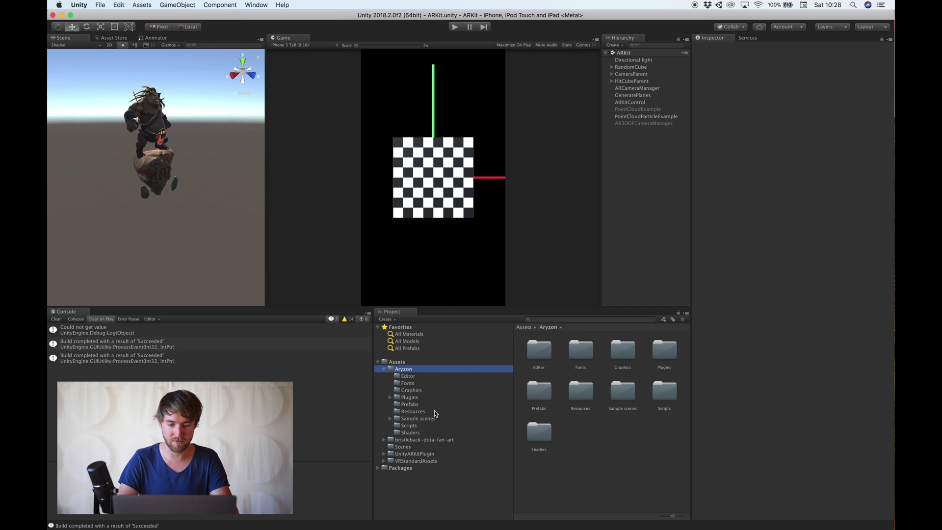
left_click(409, 404)
left_click_drag(536, 354, 638, 163)
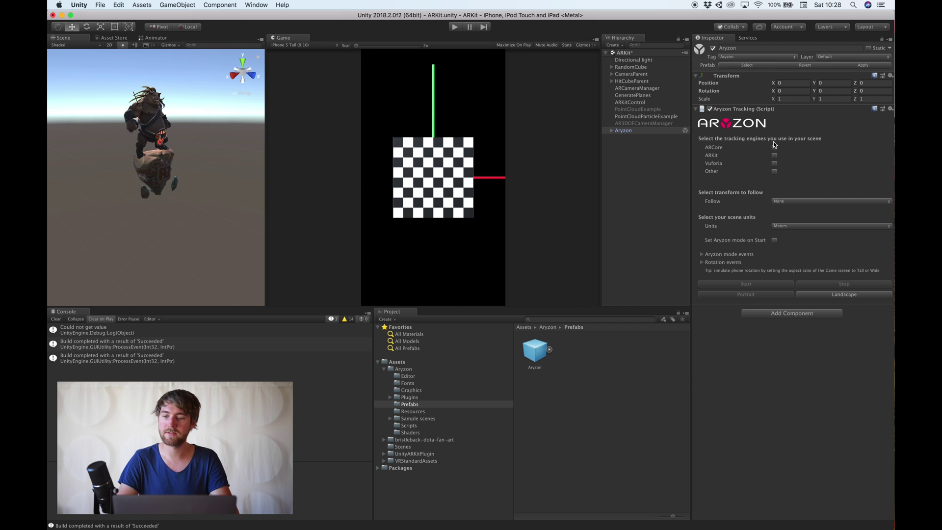
Tick ARKit on Aryzon Tracking and assign Main Camera as the ARKit Transform
left_click(775, 156)
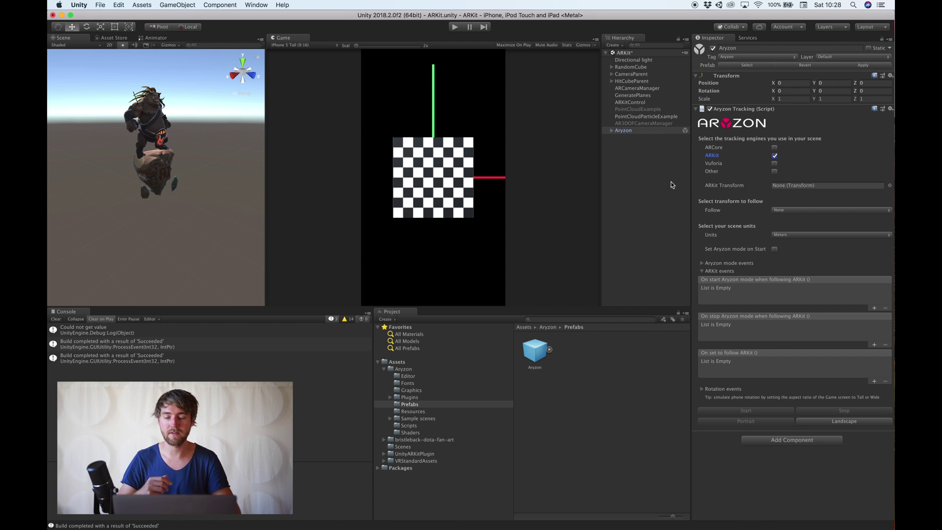
left_click(611, 75)
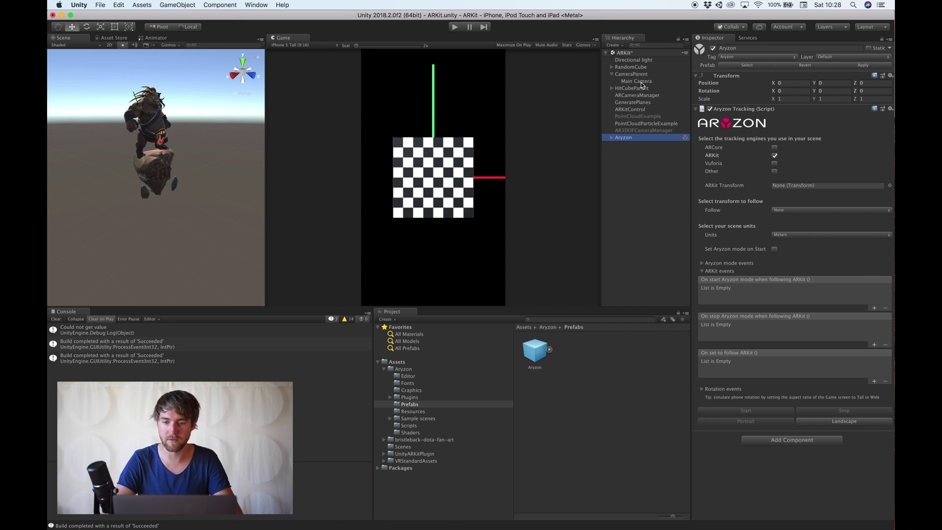
left_click(642, 81)
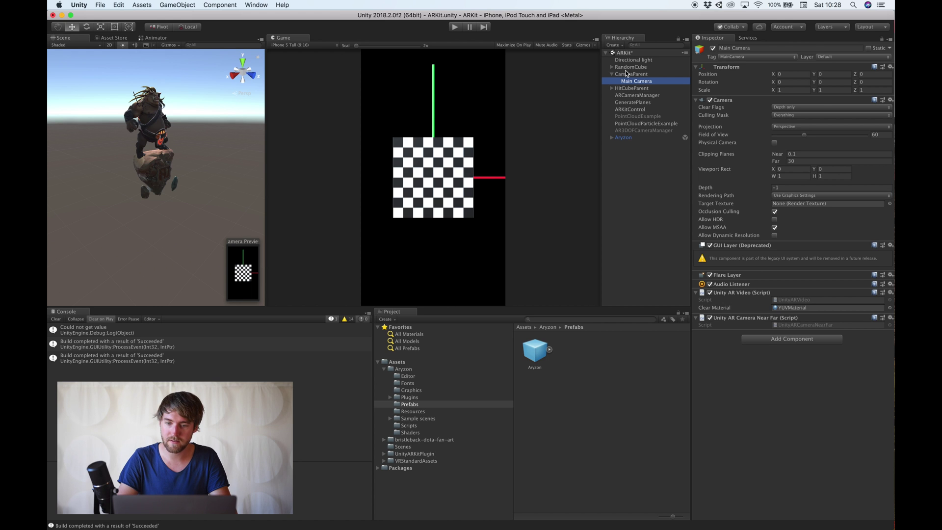
left_click(624, 137)
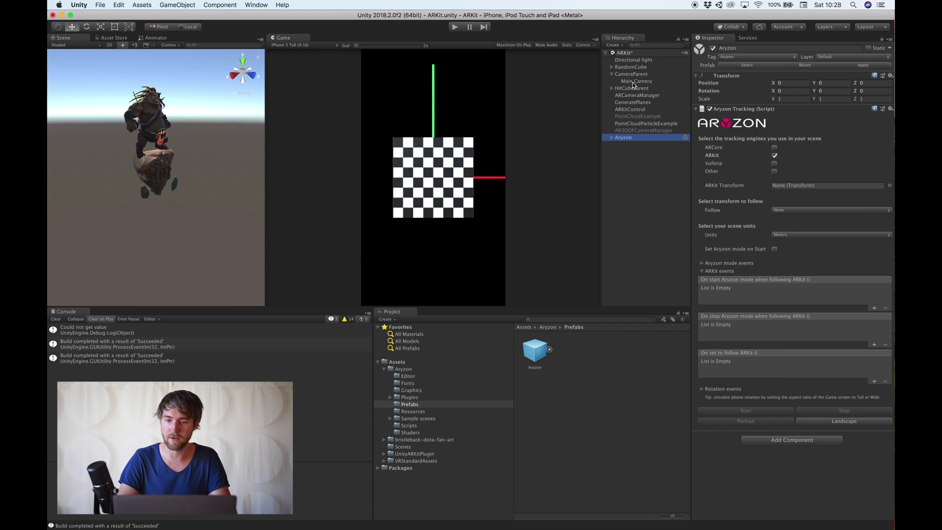
left_click_drag(636, 84, 785, 186)
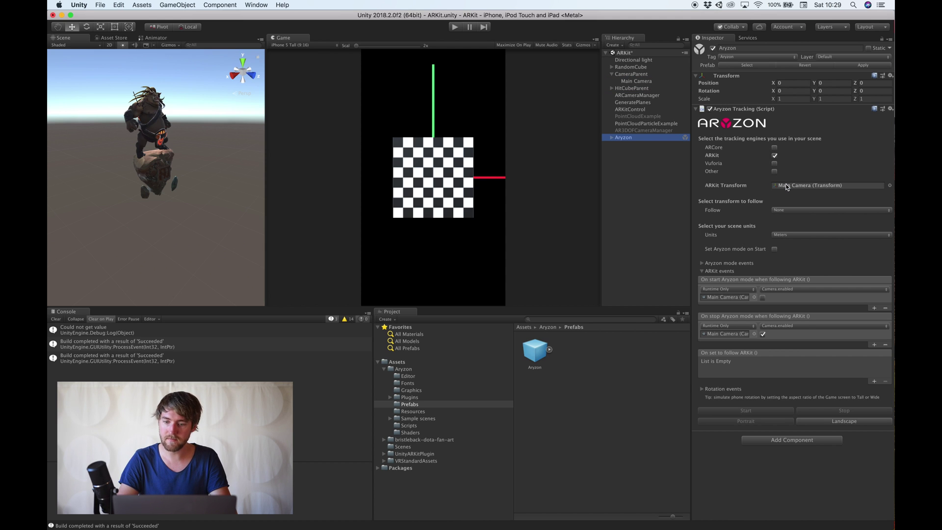
Set Follow to ARKit, leaving ARCore unticked
left_click(774, 212)
left_click(785, 219)
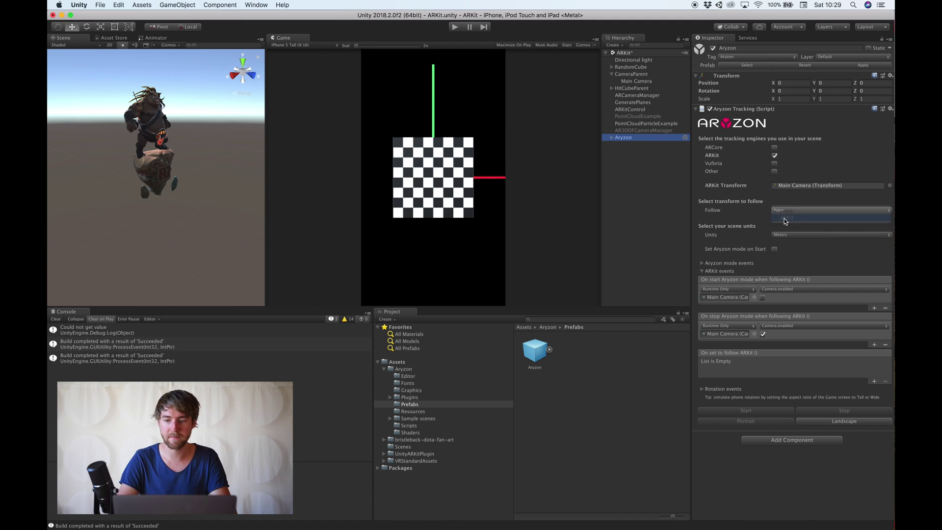
left_click(775, 148)
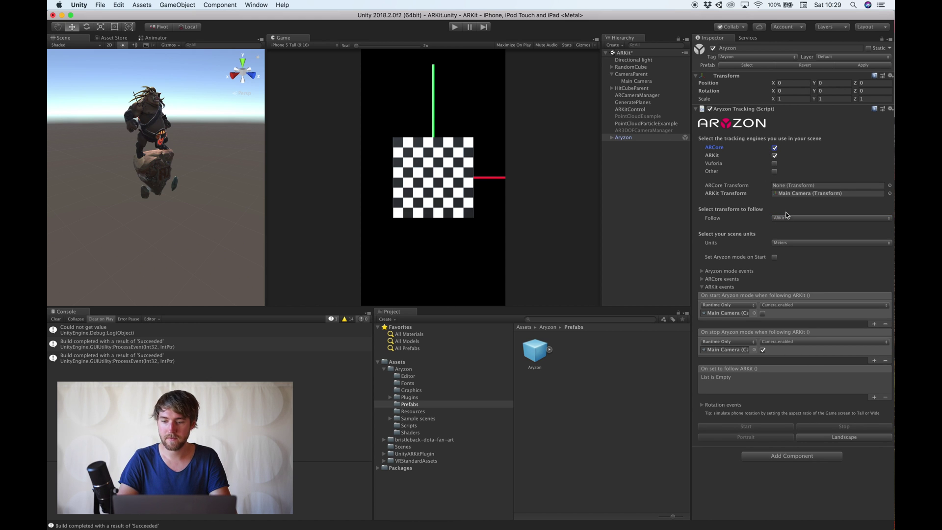
left_click(787, 218)
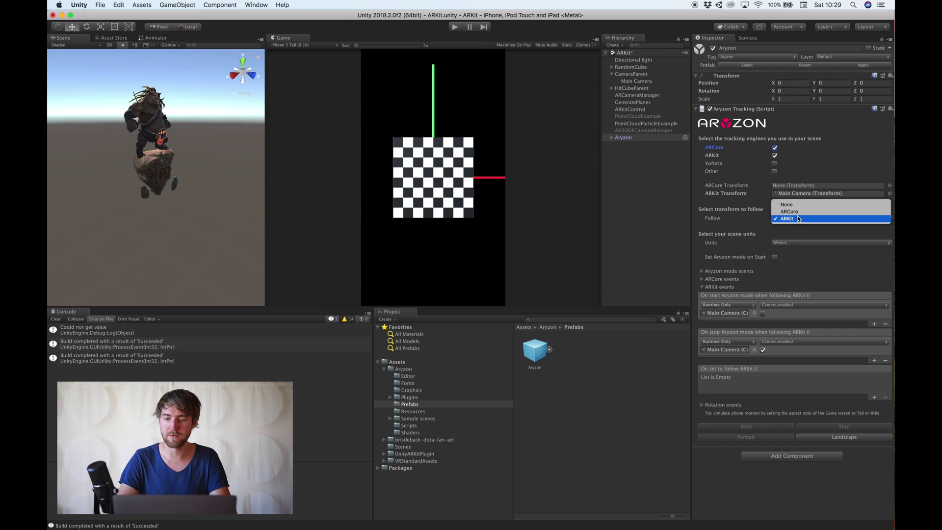
left_click(775, 149)
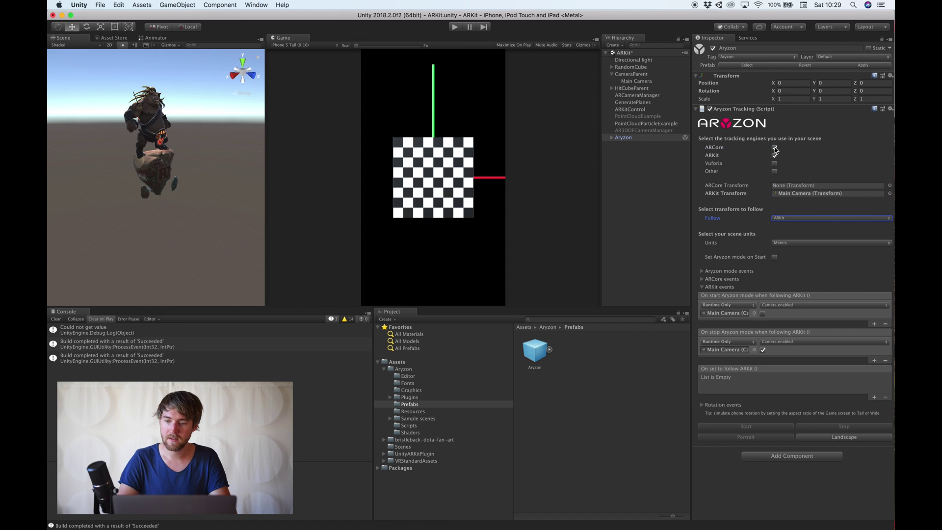
left_click(774, 148)
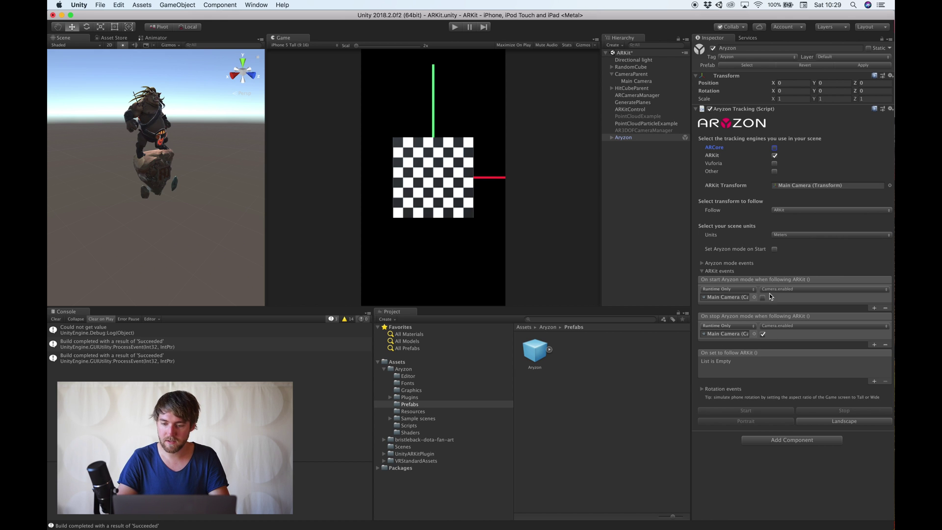
left_click(703, 273)
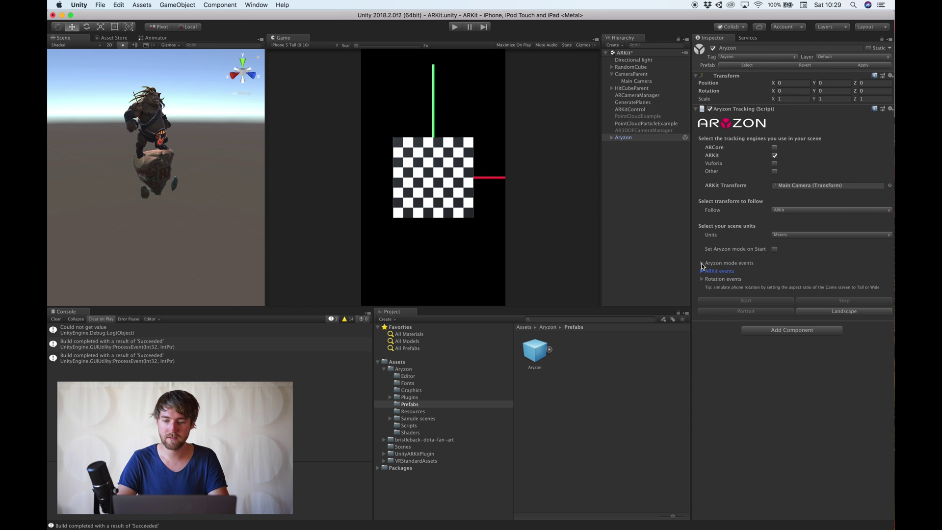
Create a UI Canvas in the scene with a UI Button inside it
left_click(634, 158)
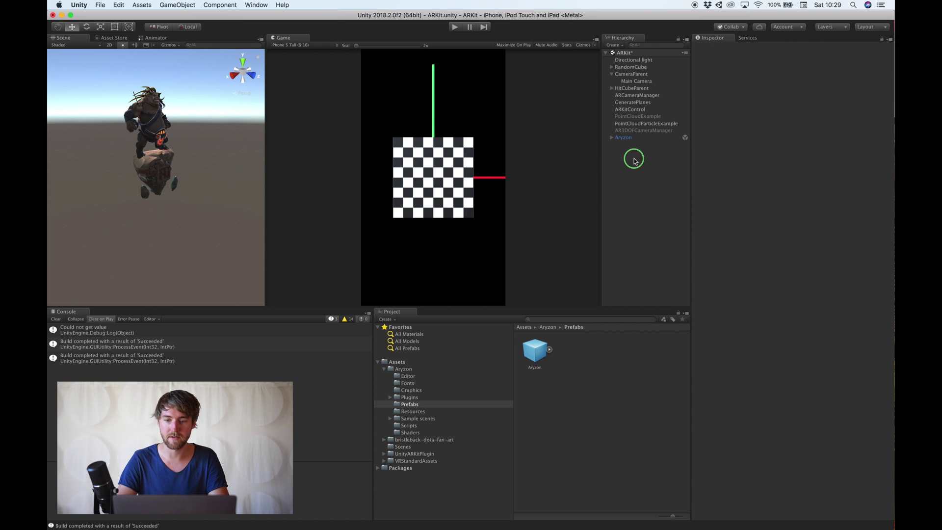
right_click(634, 158)
mouse_move(652, 272)
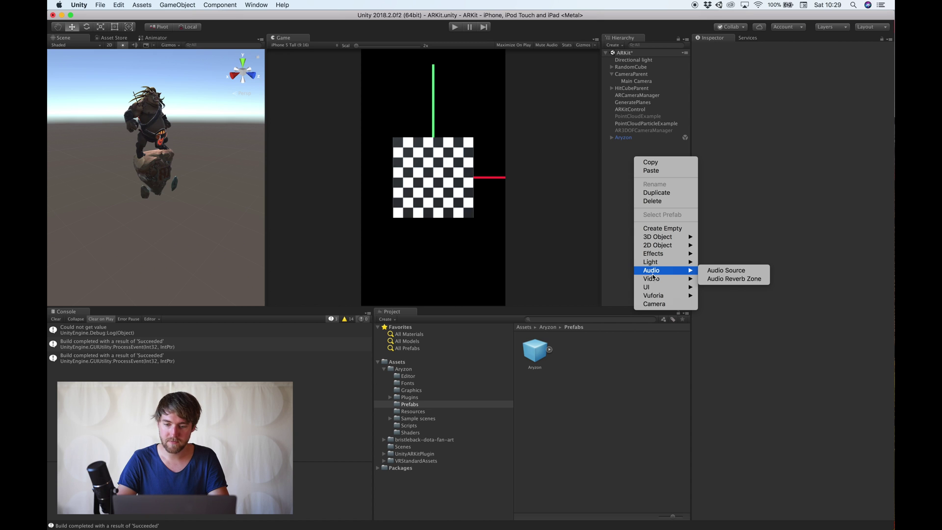
left_click(668, 223)
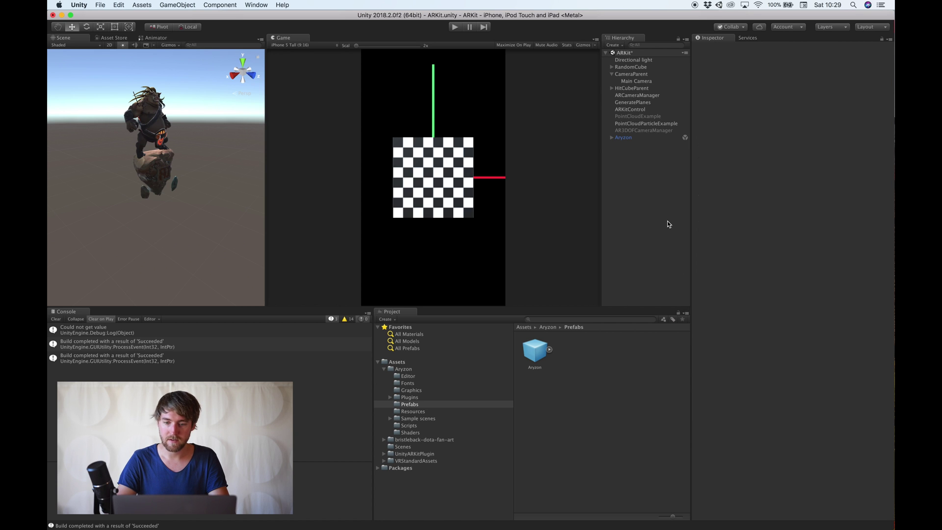
right_click(643, 143)
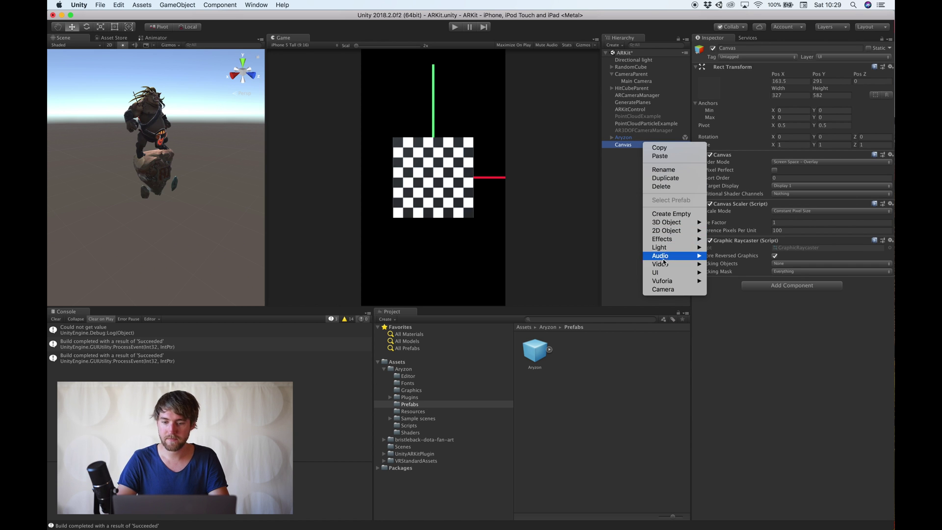
mouse_move(677, 272)
left_click(731, 306)
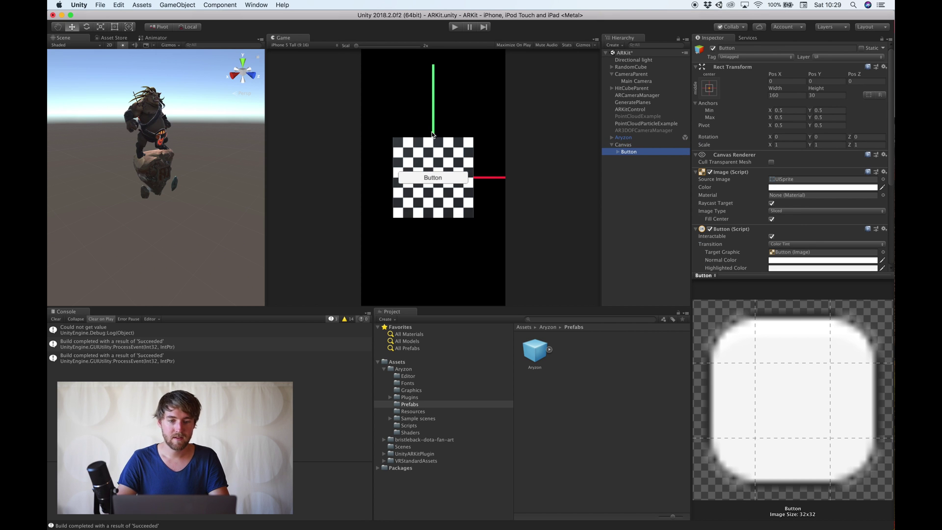
Move the button down and anchor it to the bottom-centre preset
double_click(641, 156)
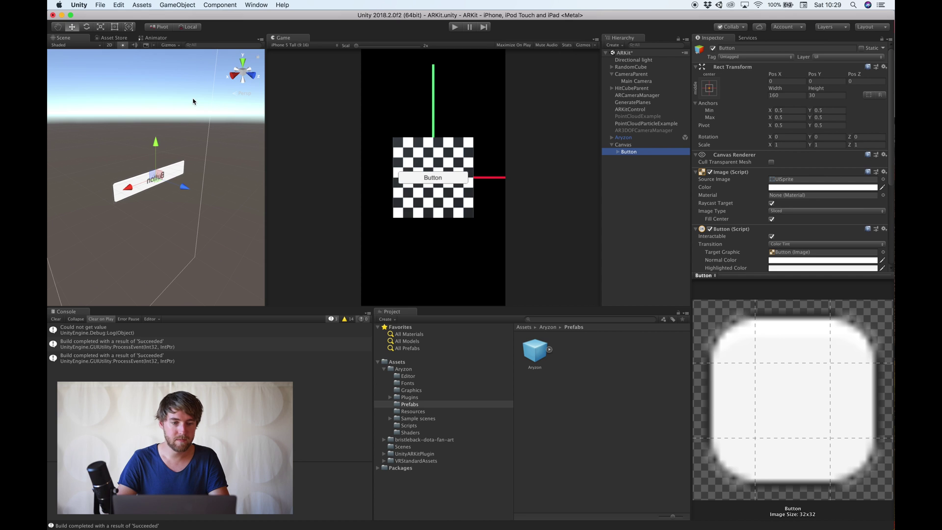
left_click_drag(156, 147, 158, 261)
left_click(710, 89)
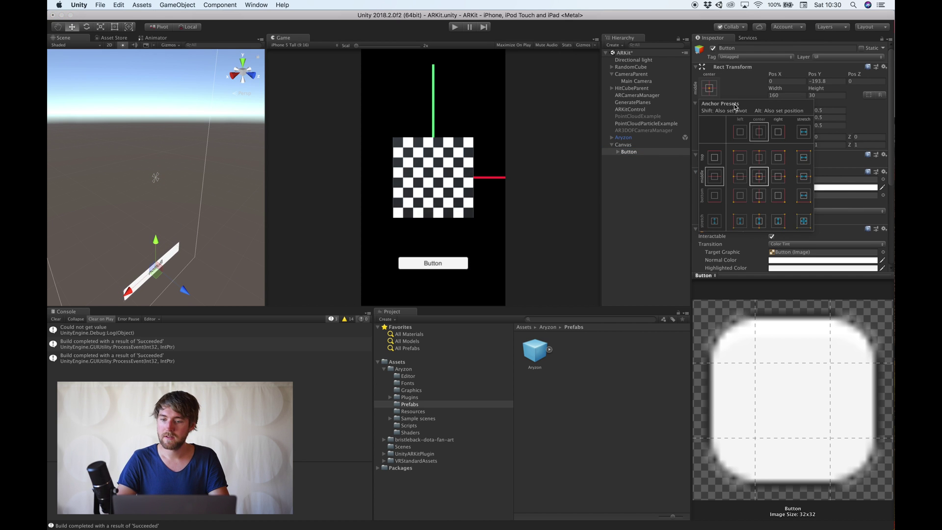
left_click(763, 200)
left_click(647, 152)
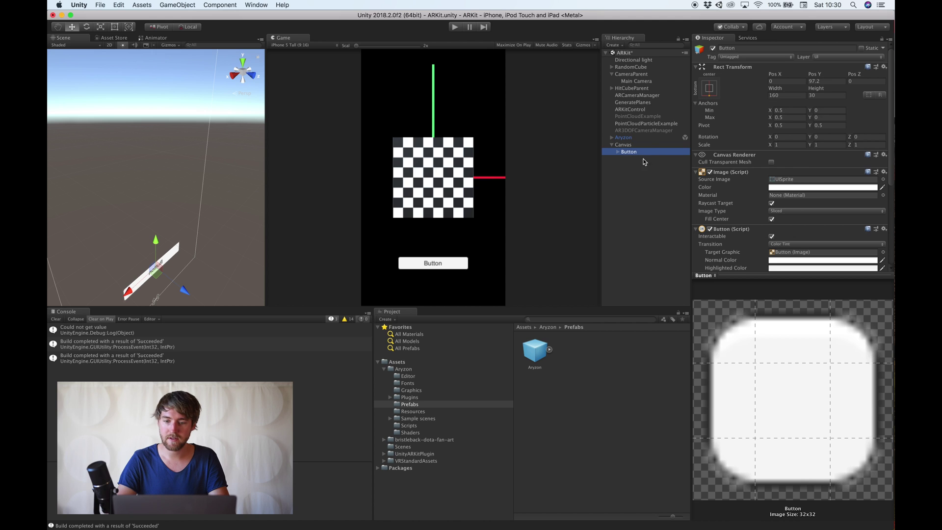
Change the button's label text to 'Start Aryzon mode'
key("Right")
key("Down")
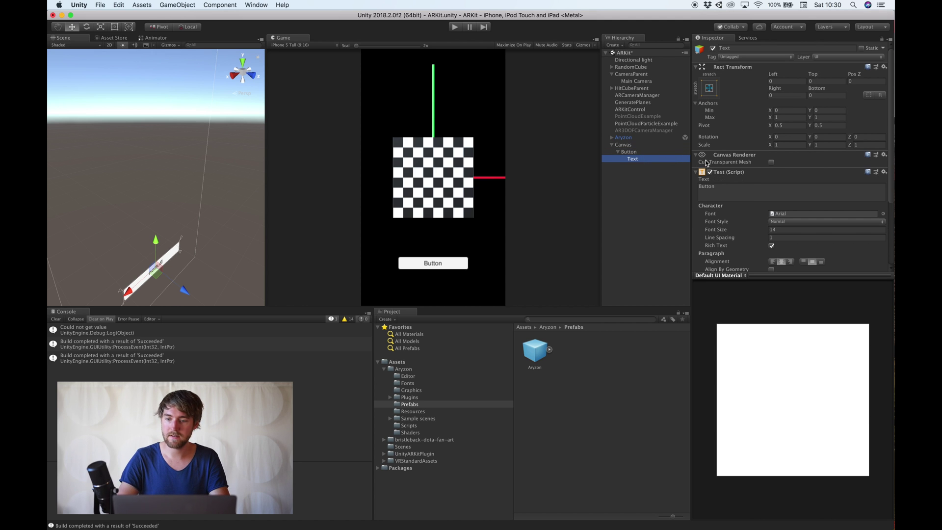
left_click(750, 187)
type("Start ")
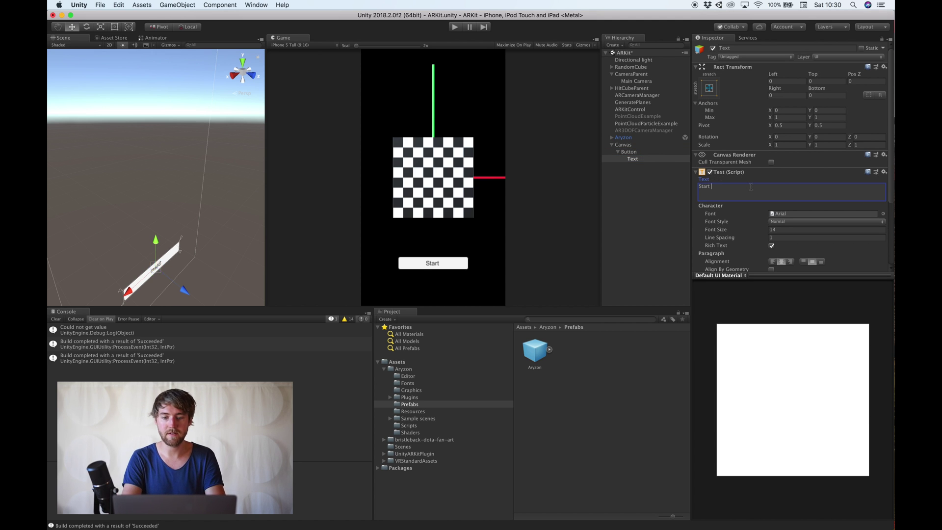
type("Aryzon mode")
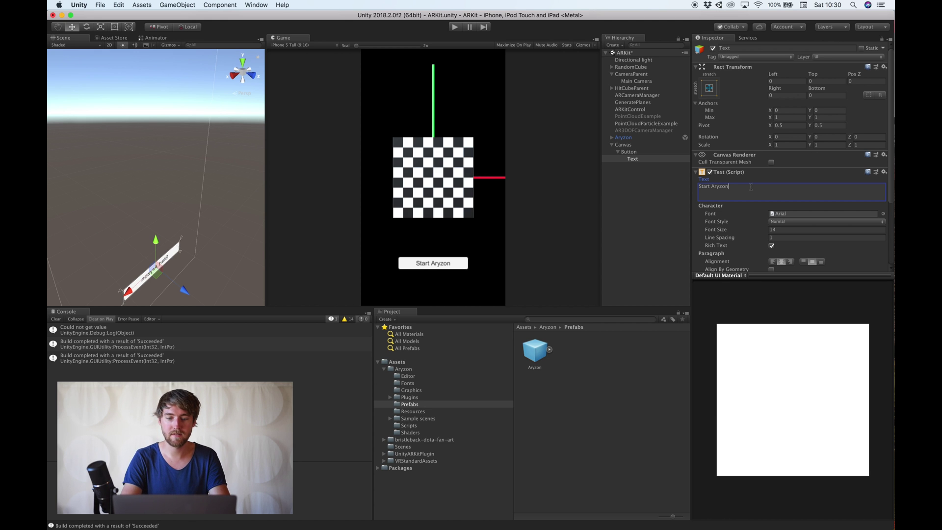
left_click(632, 185)
left_click(639, 152)
key("Left")
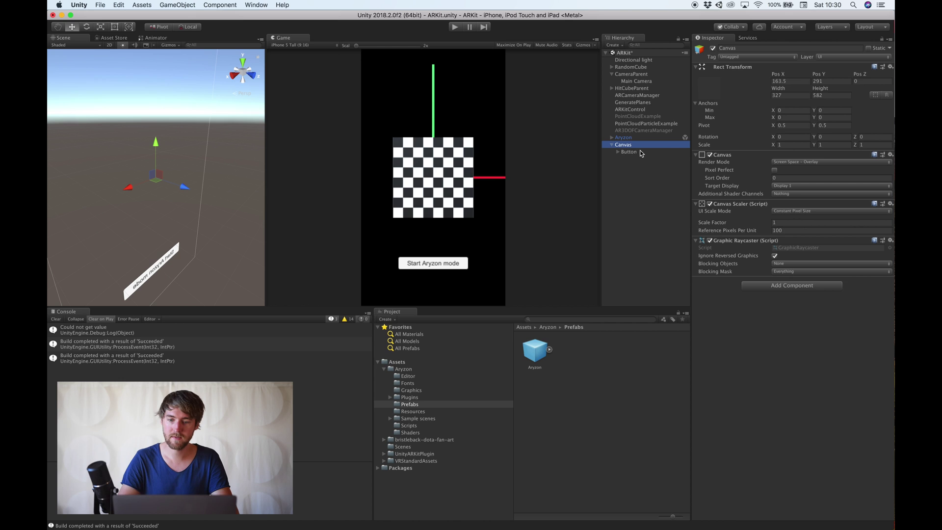
key("Left")
left_click(631, 138)
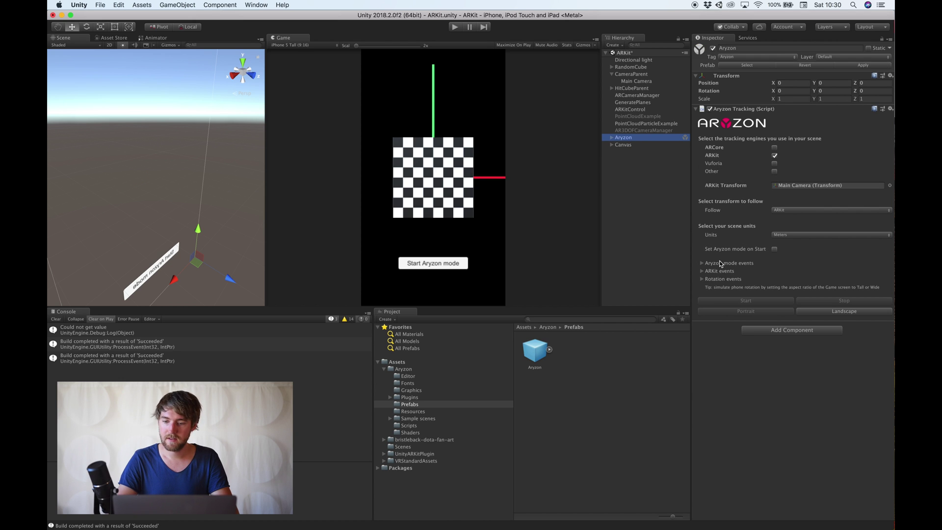
Add an On Click entry targeting Aryzon that calls AryzonTracking.StartAryzonMode()
left_click(644, 146)
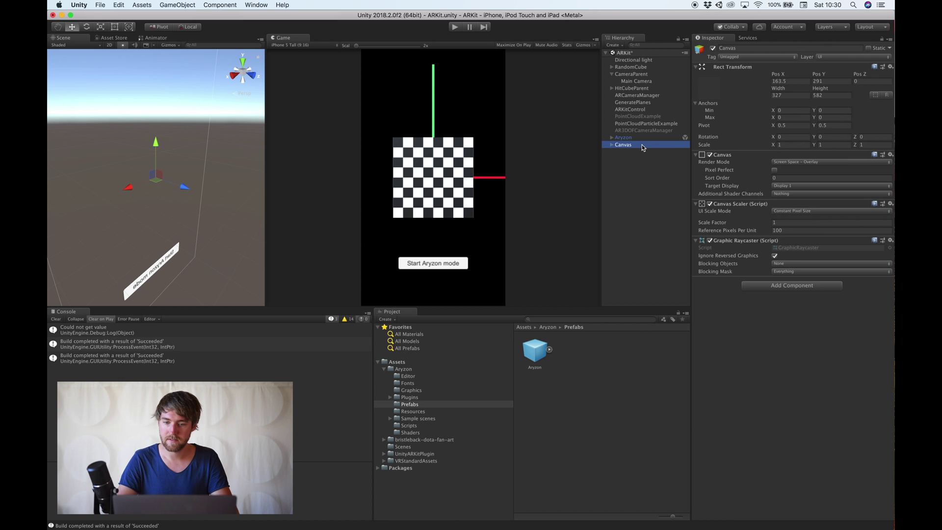
left_click(612, 145)
left_click(631, 153)
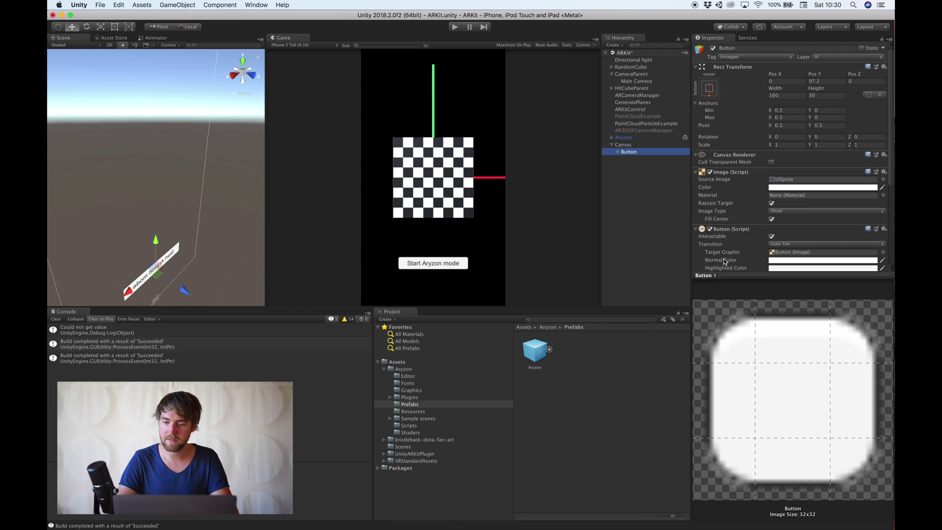
scroll(727, 250, "down", 5)
left_click(868, 221)
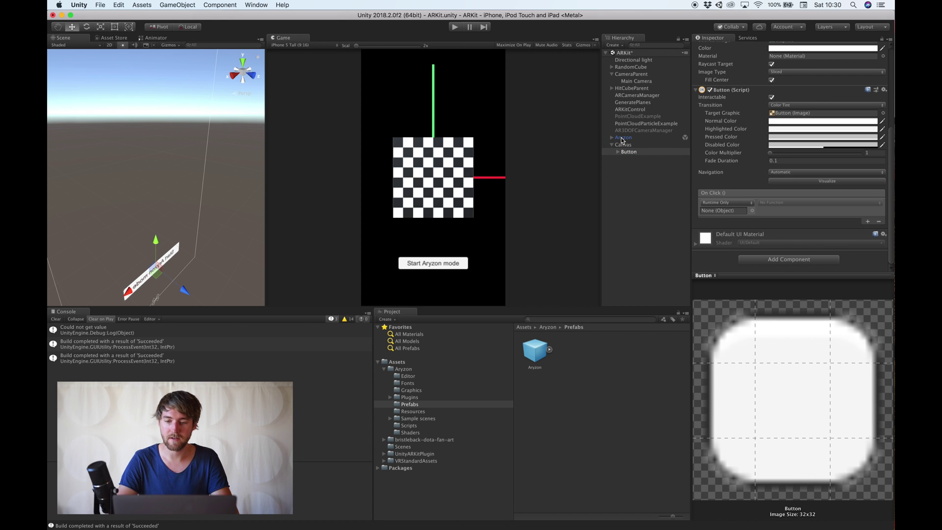
left_click_drag(622, 139, 723, 213)
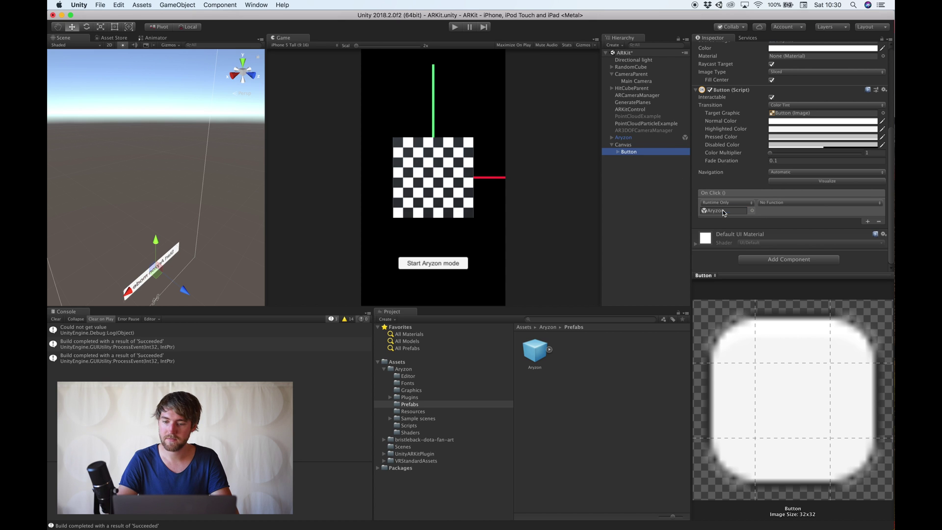
left_click(774, 203)
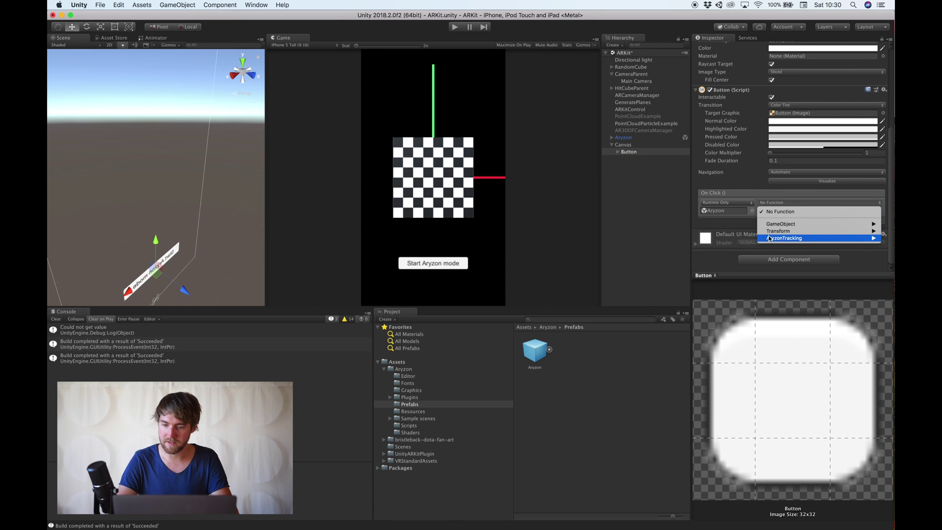
mouse_move(789, 239)
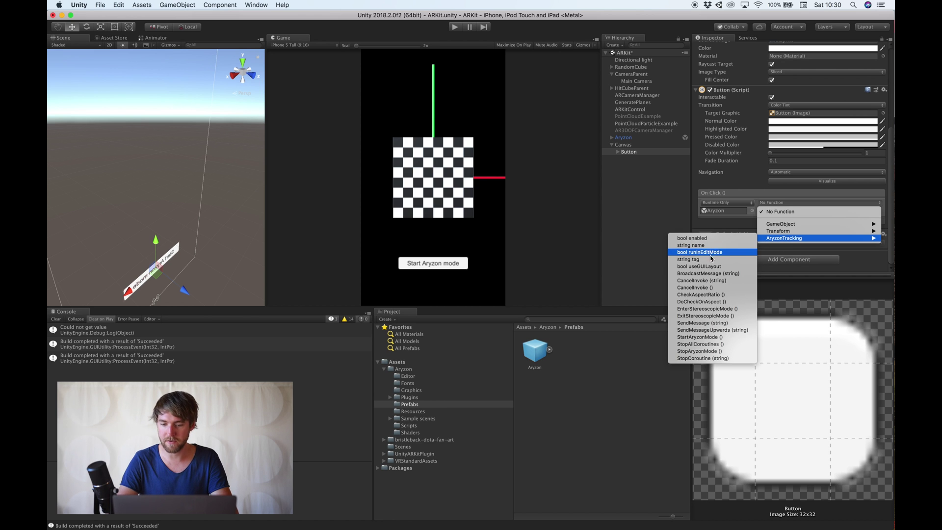
left_click(715, 337)
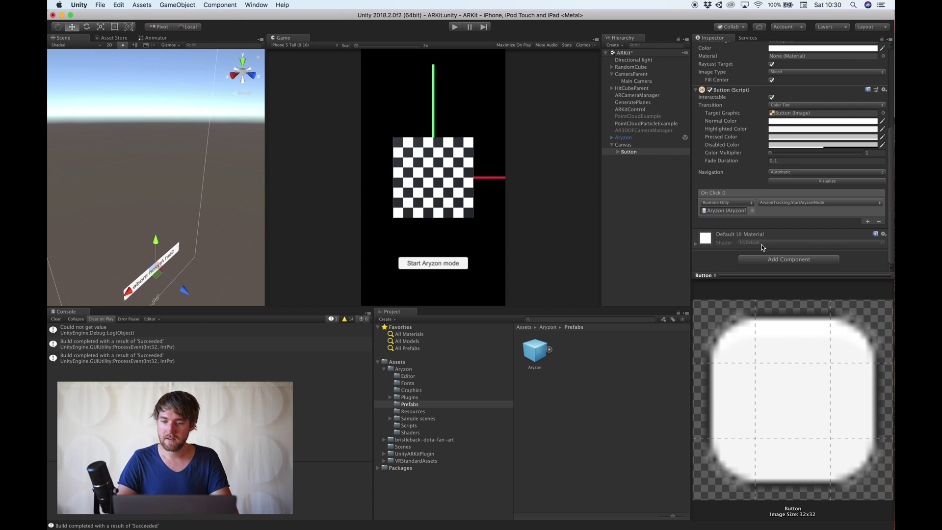
left_click(631, 138)
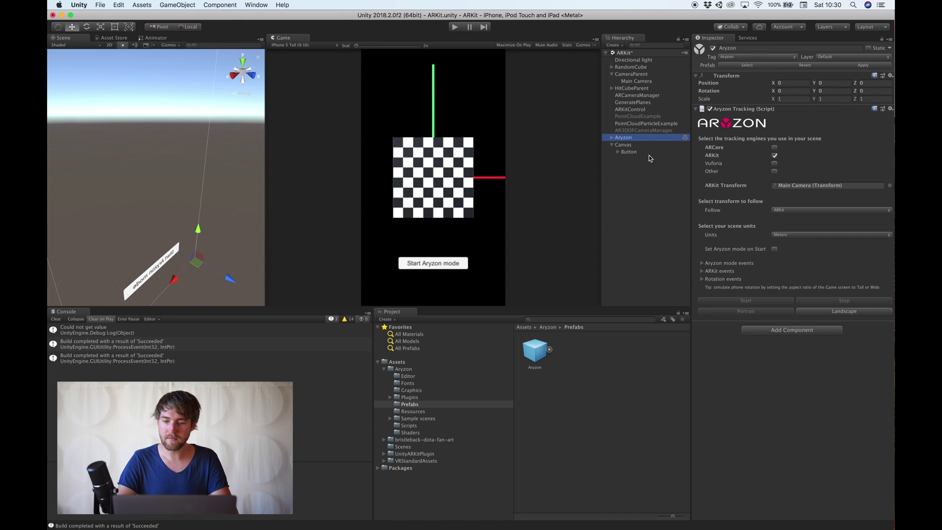
Add Canvas GameObject.SetActive, unchecked, to the On start Aryzon mode event
left_click(704, 264)
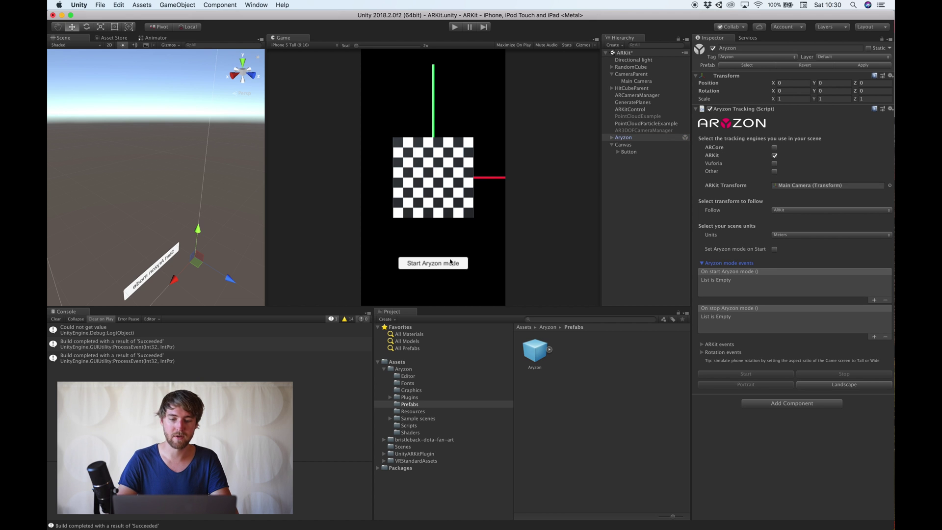
left_click(874, 300)
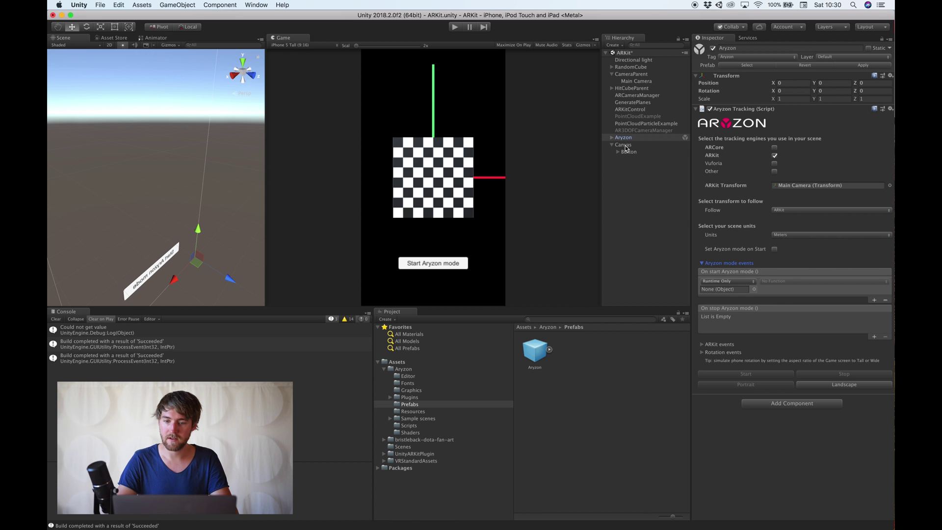
left_click_drag(626, 149, 723, 290)
left_click(780, 282)
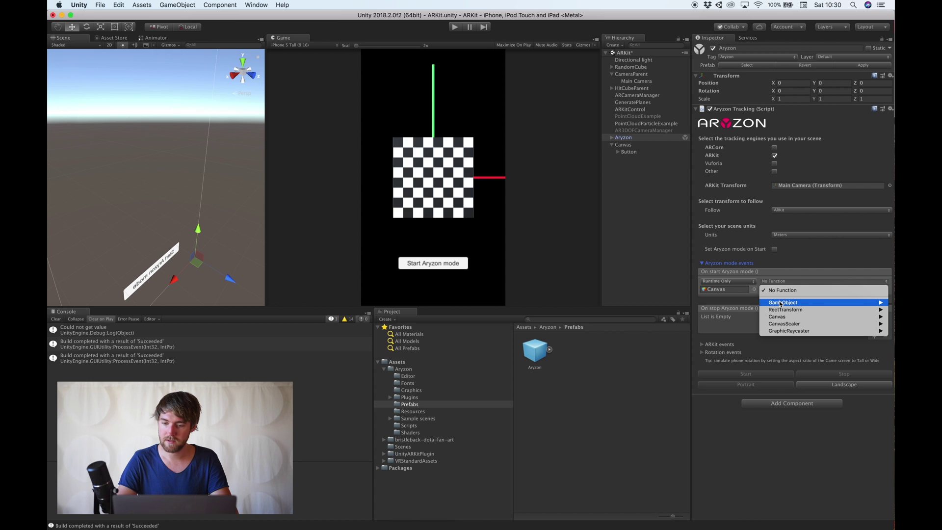
mouse_move(780, 303)
left_click(723, 352)
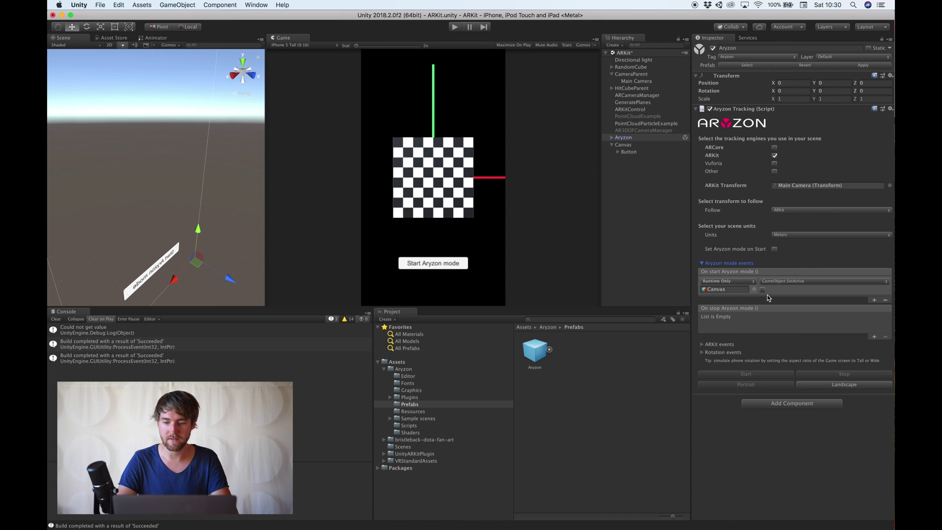
Add Canvas GameObject.SetActive, checked, to the On stop event and save the scene
left_click(874, 337)
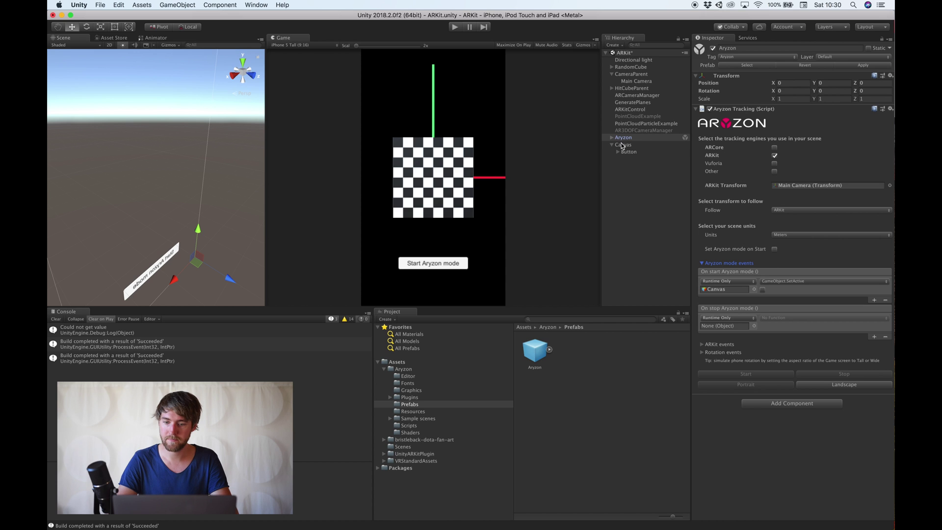
left_click_drag(623, 145, 724, 326)
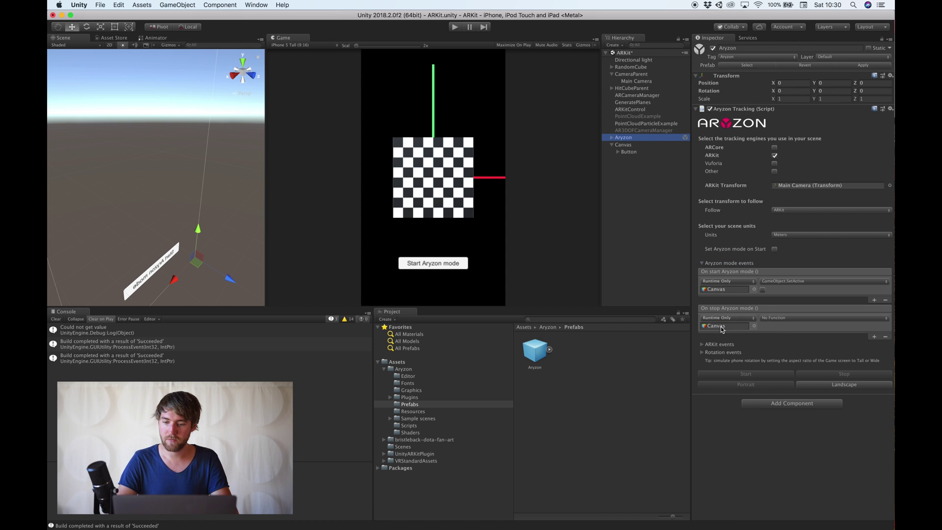
left_click(778, 319)
mouse_move(791, 342)
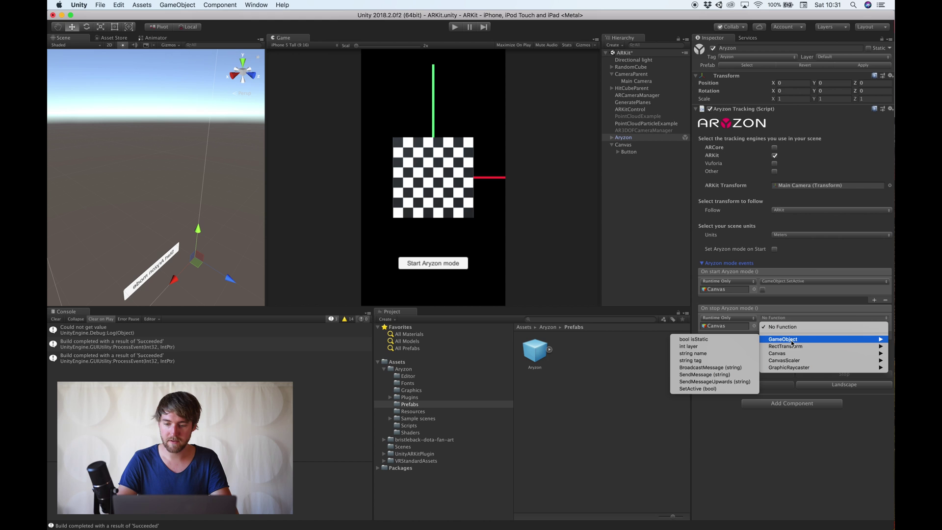
left_click(715, 389)
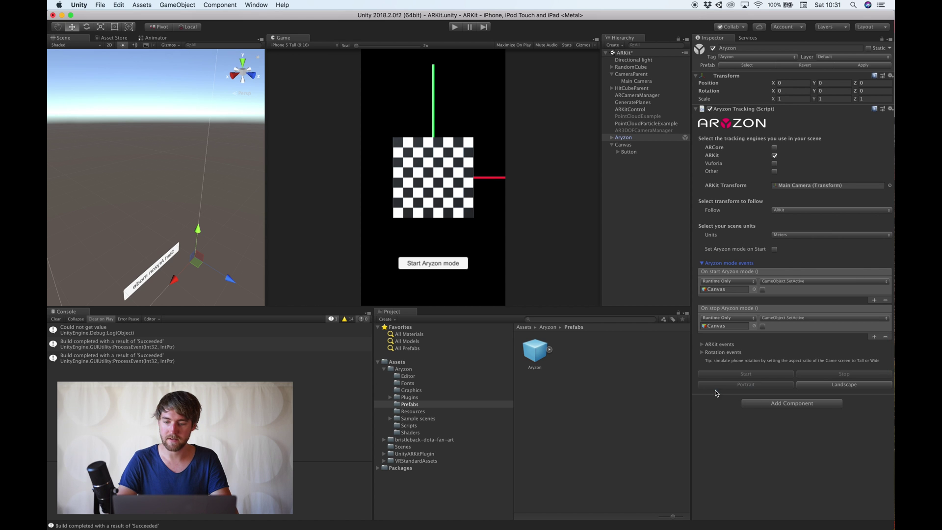
left_click(762, 326)
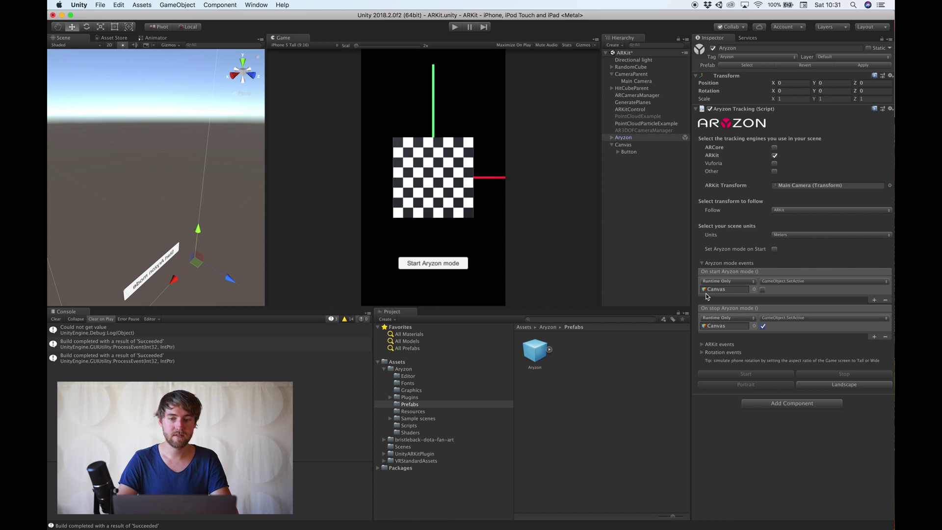
key("super+s")
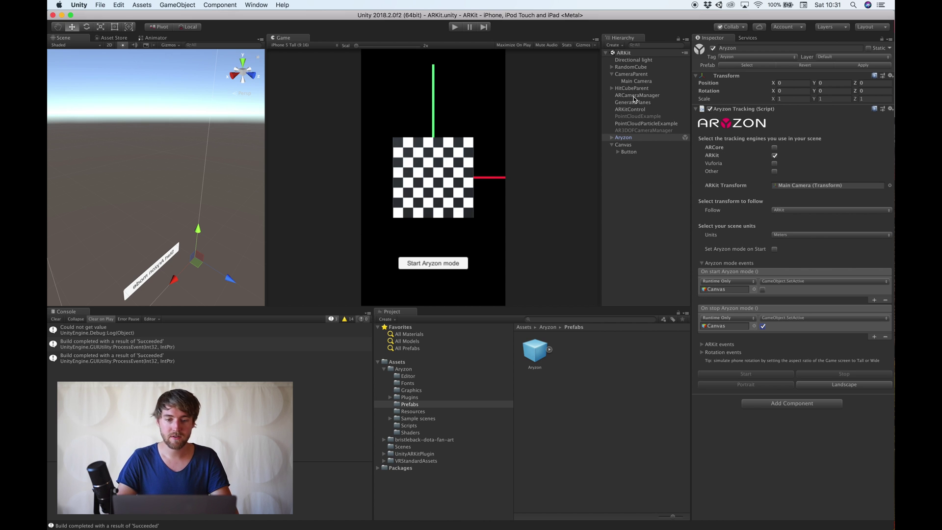
left_click(634, 96)
left_click(710, 100)
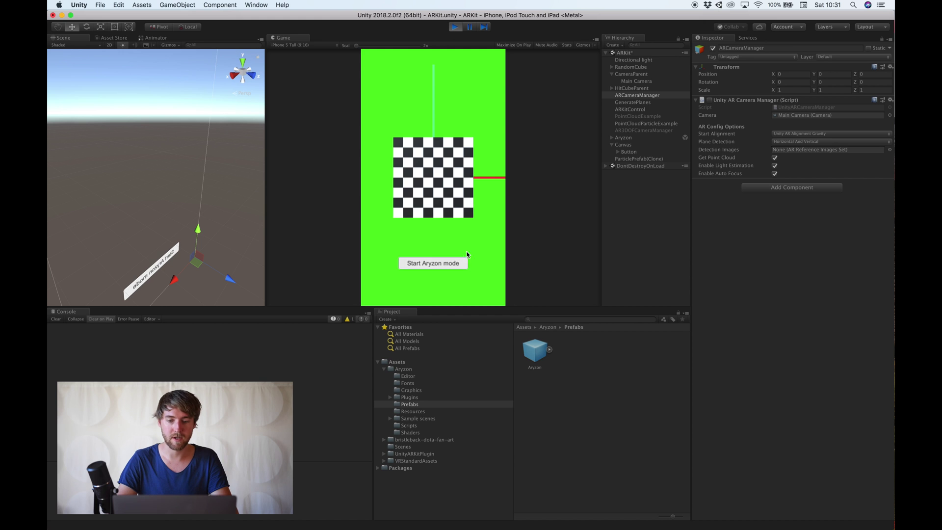
left_click(433, 265)
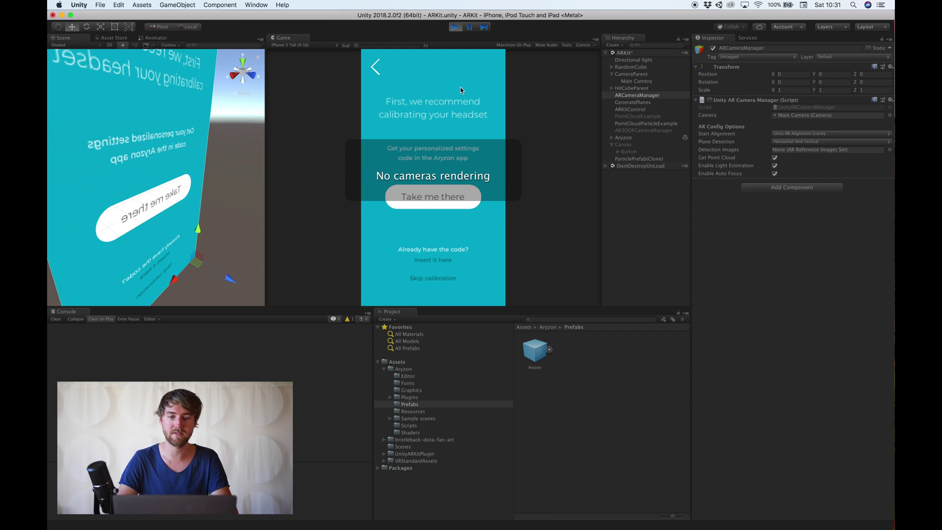
left_click(373, 69)
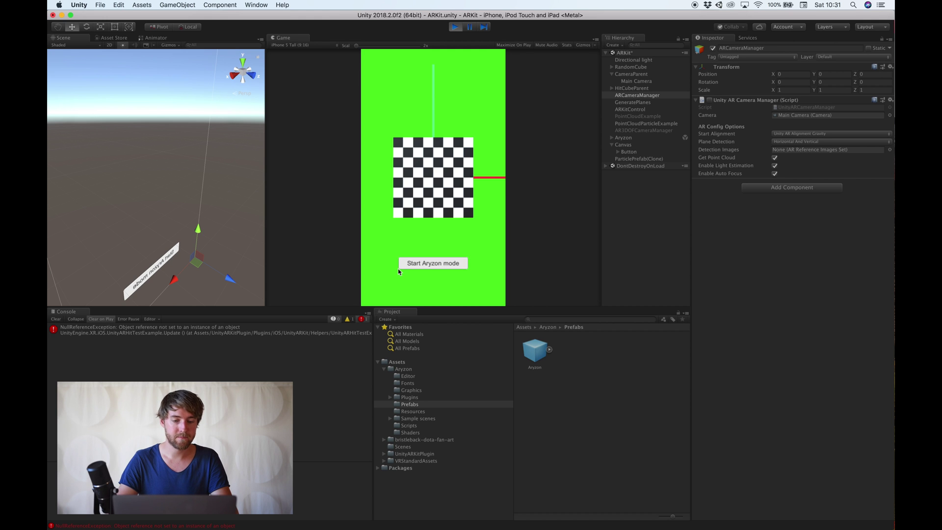
left_click(431, 263)
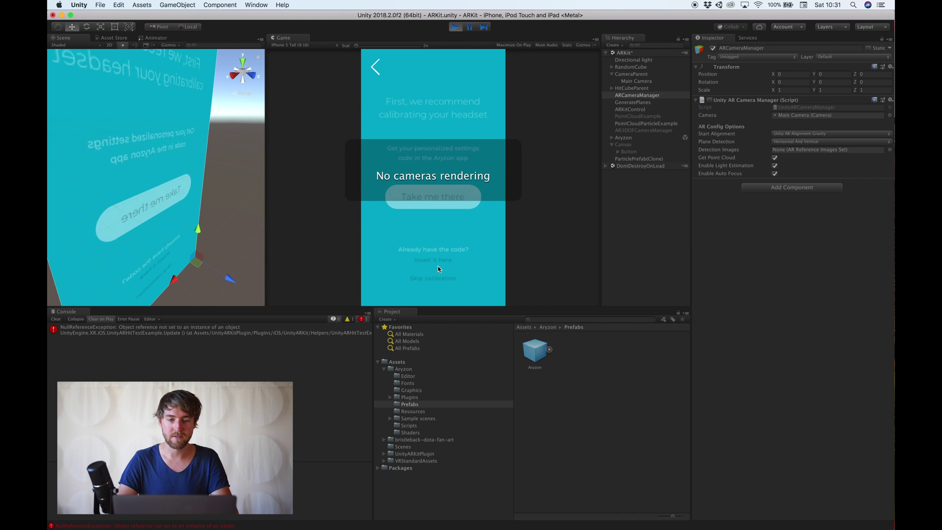
left_click(374, 68)
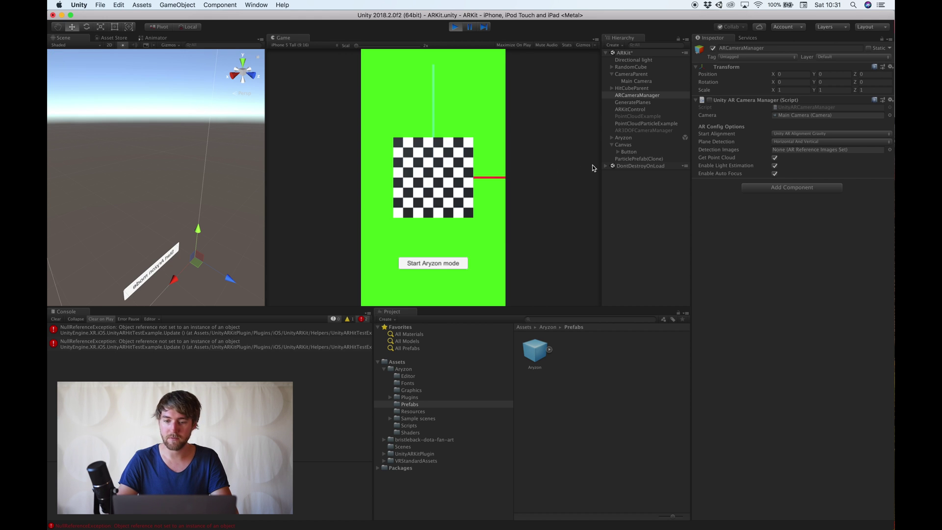
left_click(447, 262)
left_click(635, 138)
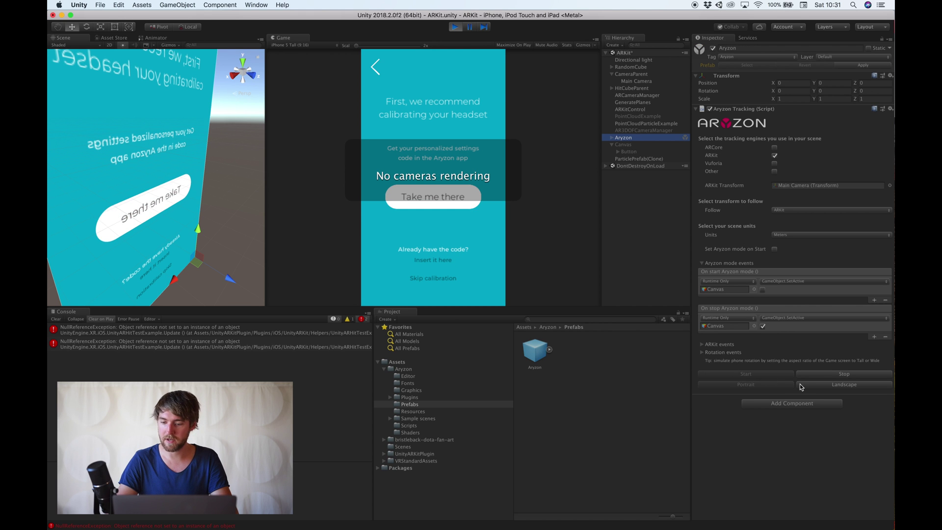
left_click(821, 385)
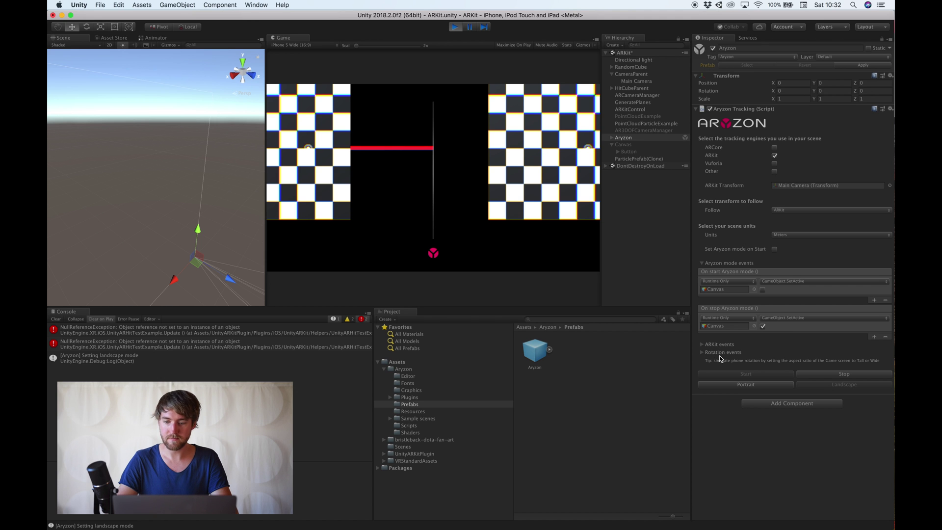
key("super+p")
Build the iOS player into the iOSBuild folder, appending to the previous build, then show that folder
left_click(106, 5)
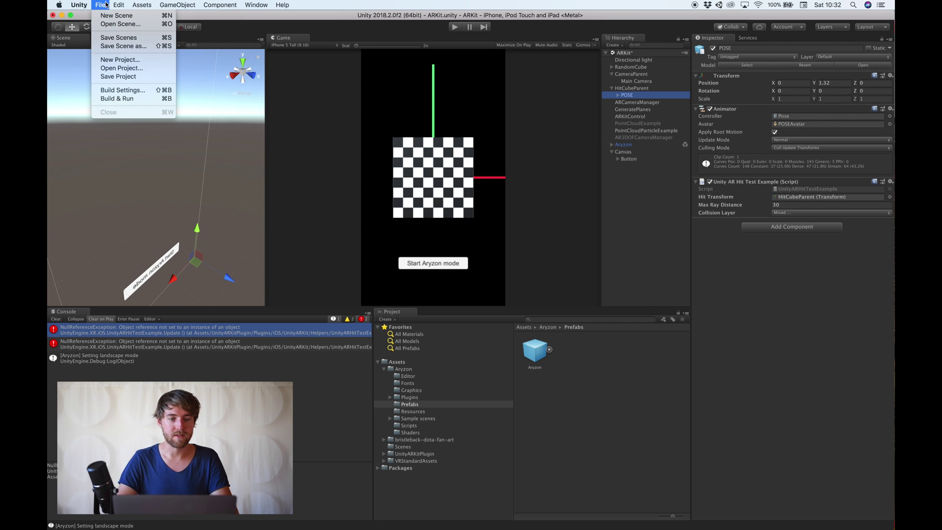
left_click(118, 91)
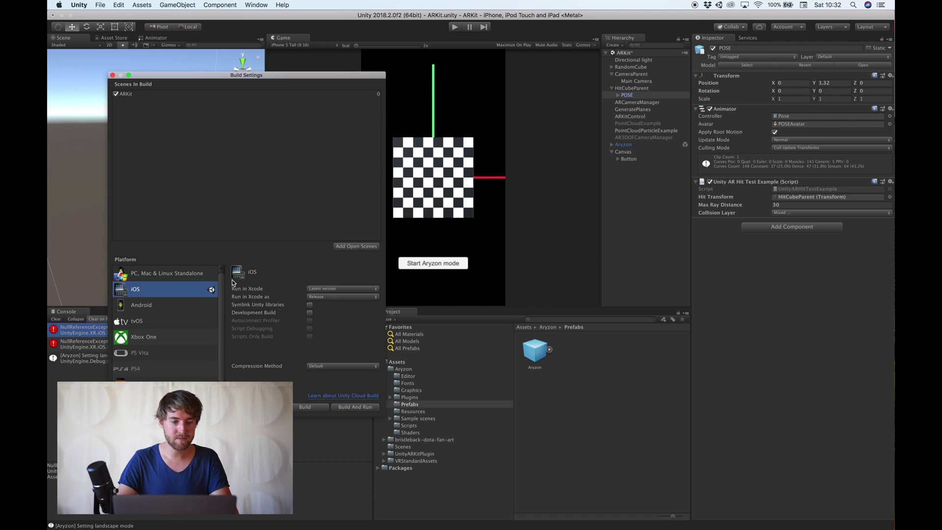
left_click(304, 408)
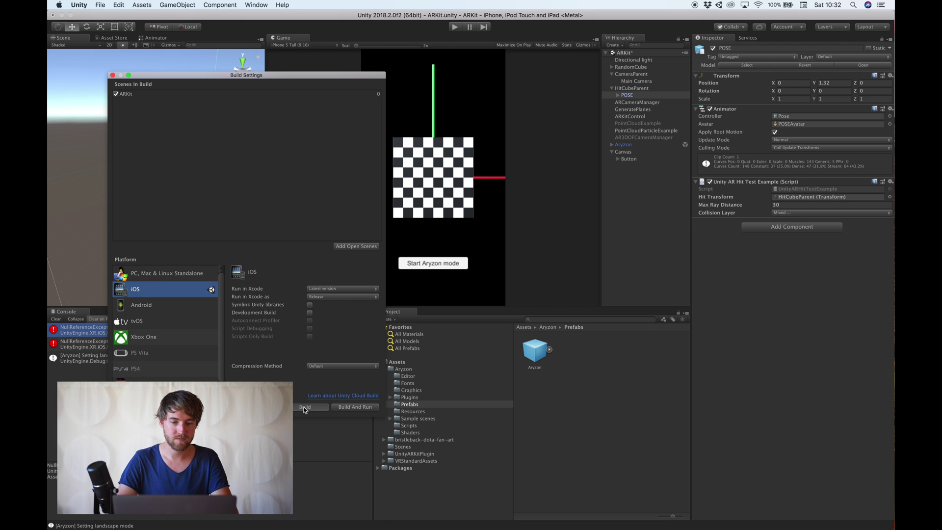
left_click(593, 287)
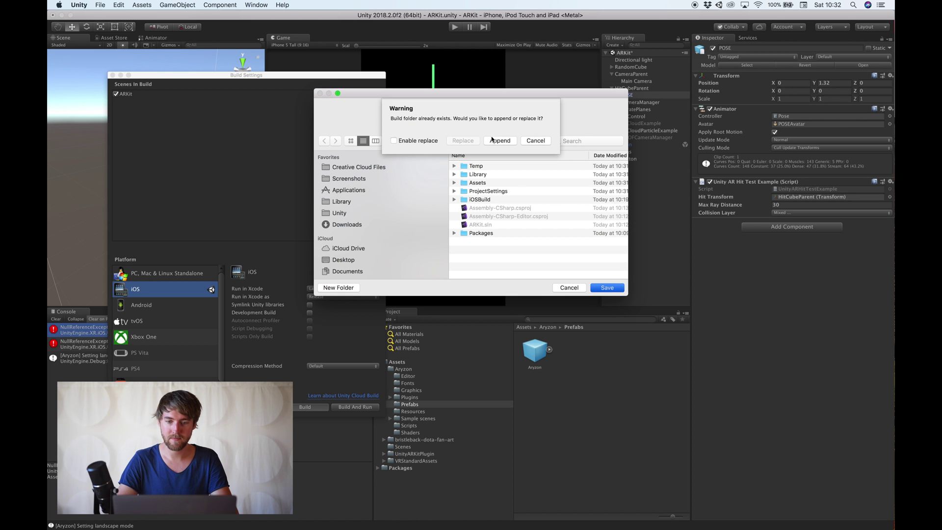
left_click(495, 142)
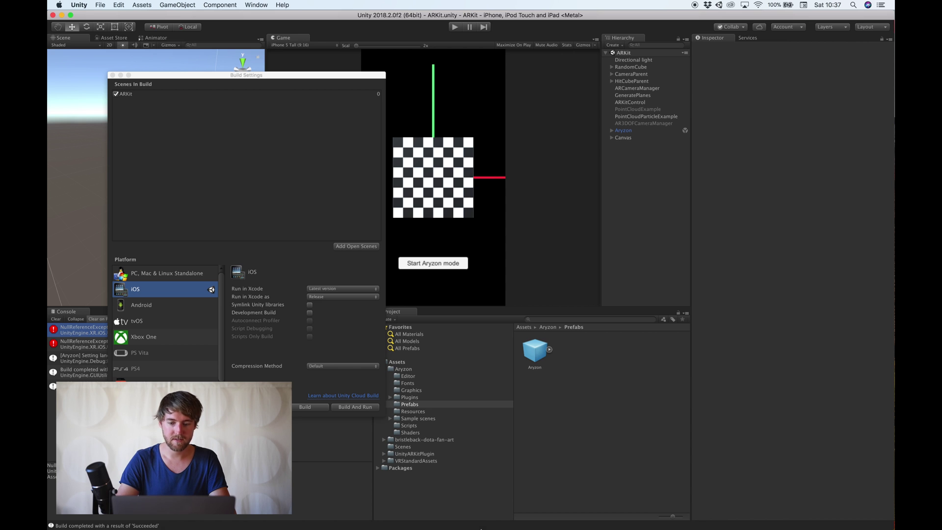
left_click(178, 521)
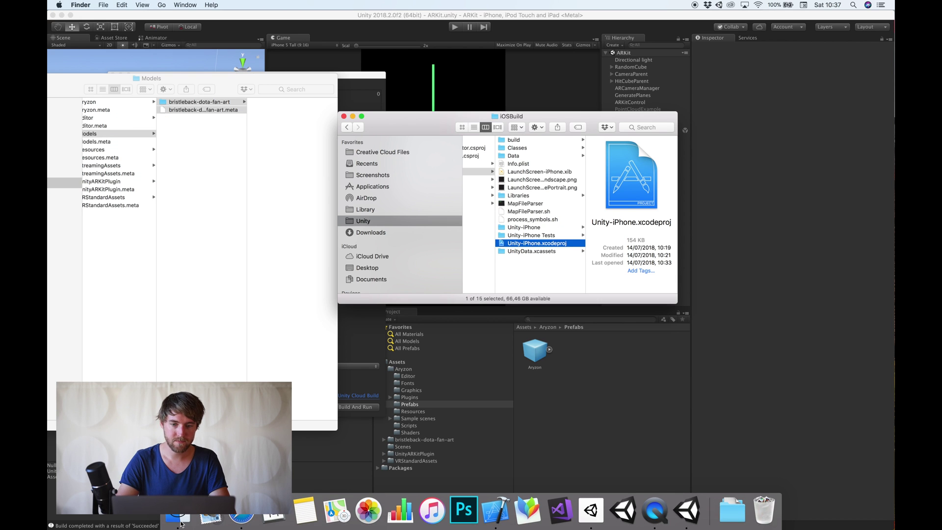
Open Unity-iPhone.xcodeproj from the iOSBuild folder in Xcode to run it on the iPhone
double_click(539, 244)
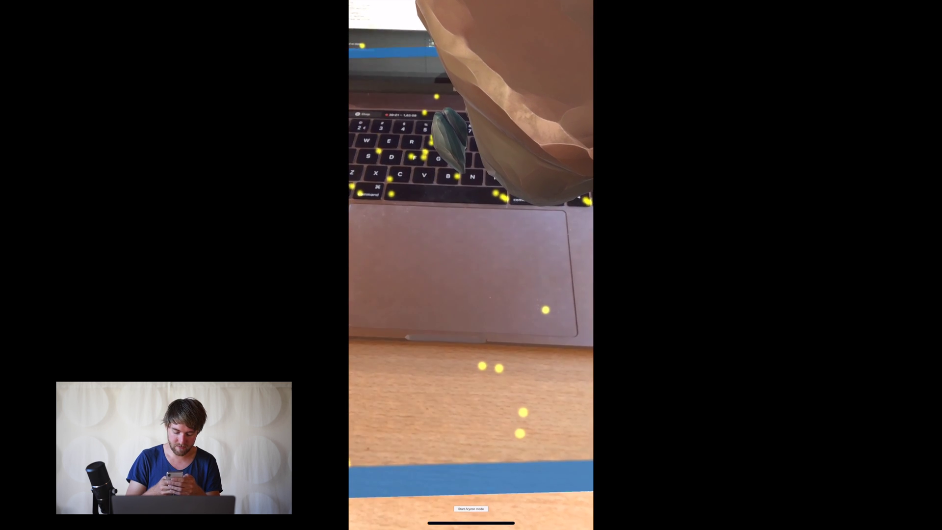
Tap Start Aryzon mode on the iPhone to reach the 'Place your phone in the headset' screen
left_click(471, 509)
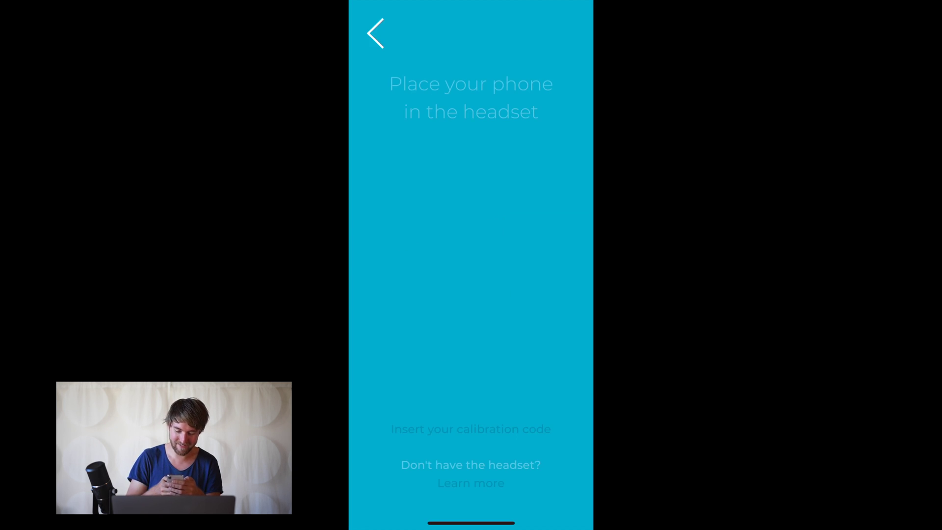